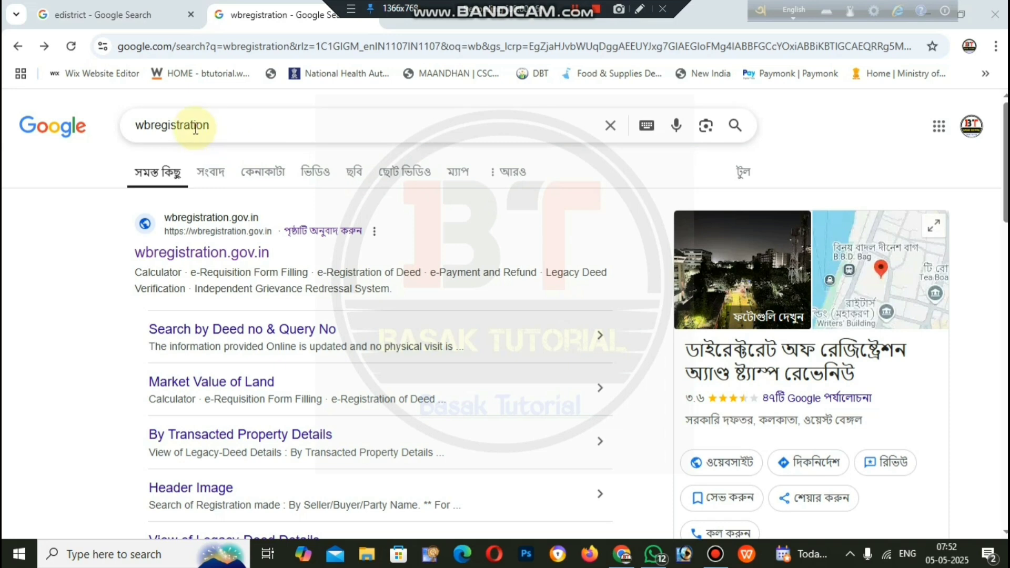
Open wbregistration.gov.in from the search results and choose the Searching of Deed service by seller, buyer or party name.
{"action": "left_click", "coordinate": [231, 255]}
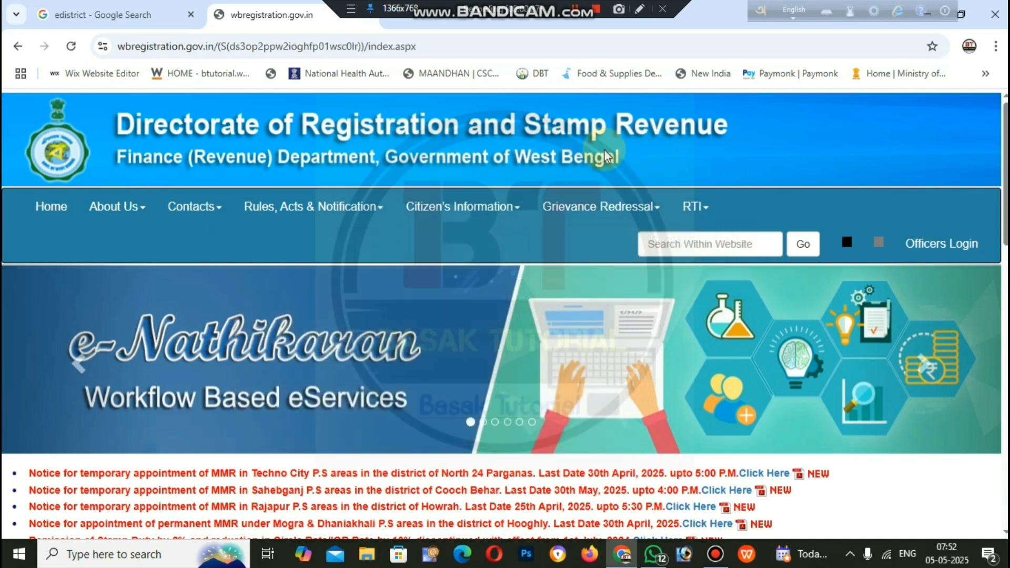
{"action": "scroll", "coordinate": [605, 154], "scroll_direction": "down", "scroll_amount": 2}
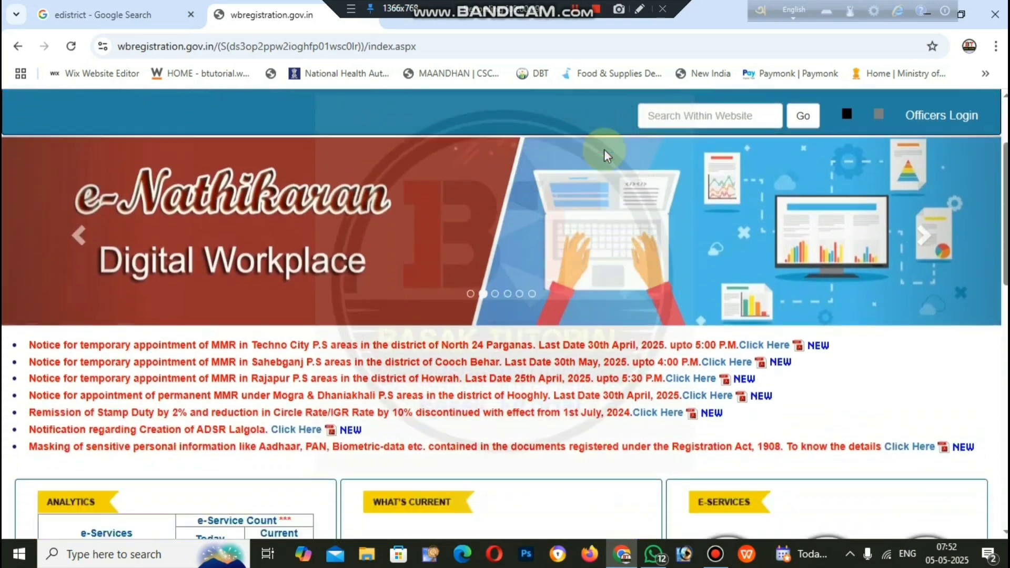
{"action": "scroll", "coordinate": [605, 152], "scroll_direction": "down", "scroll_amount": 7}
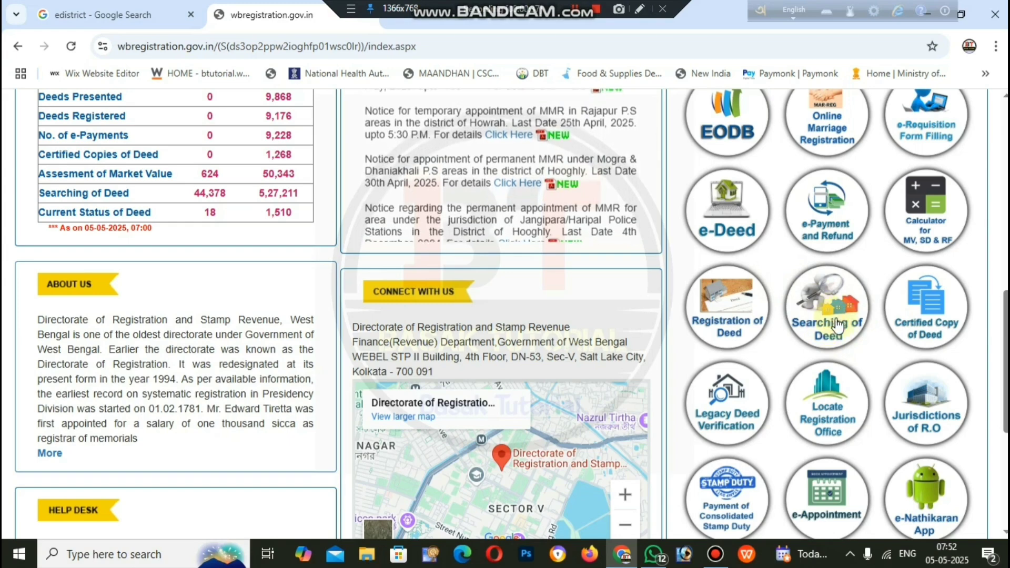
{"action": "left_click", "coordinate": [823, 305]}
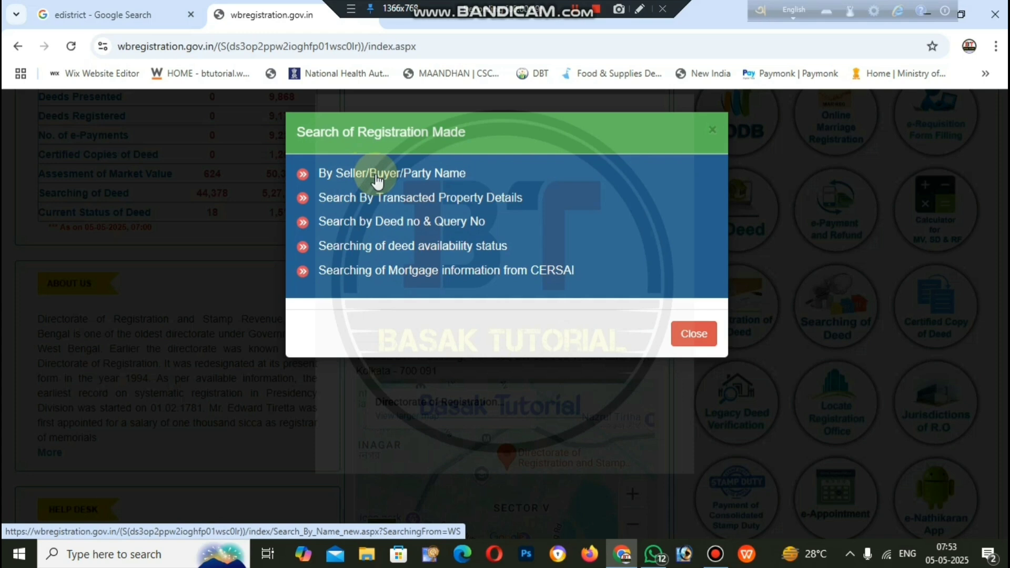
{"action": "left_click", "coordinate": [365, 178]}
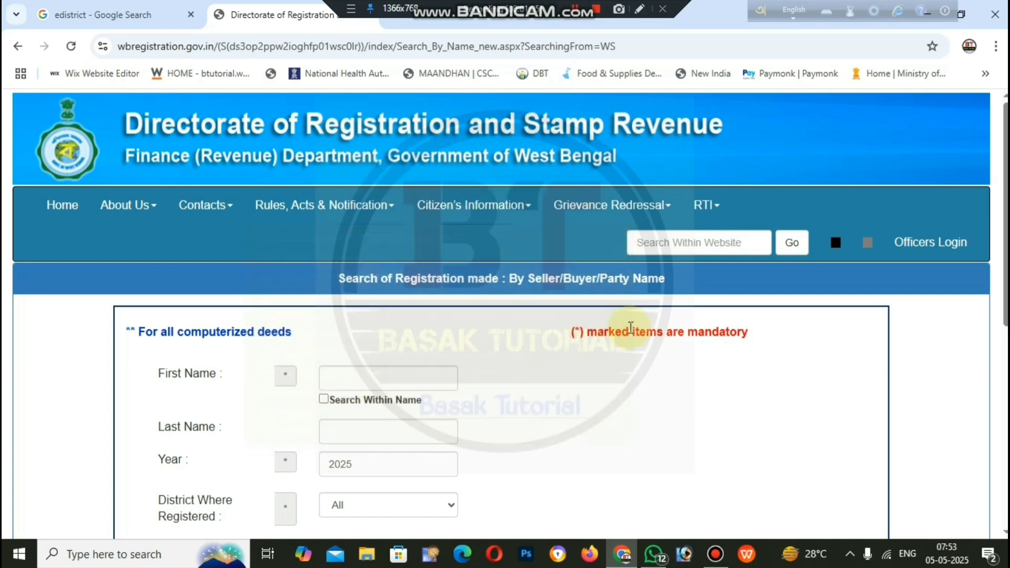
Set the year to 2023 and the district where registered to Nadia, and display the matching deeds.
{"action": "scroll", "coordinate": [476, 385], "scroll_direction": "down", "scroll_amount": 1}
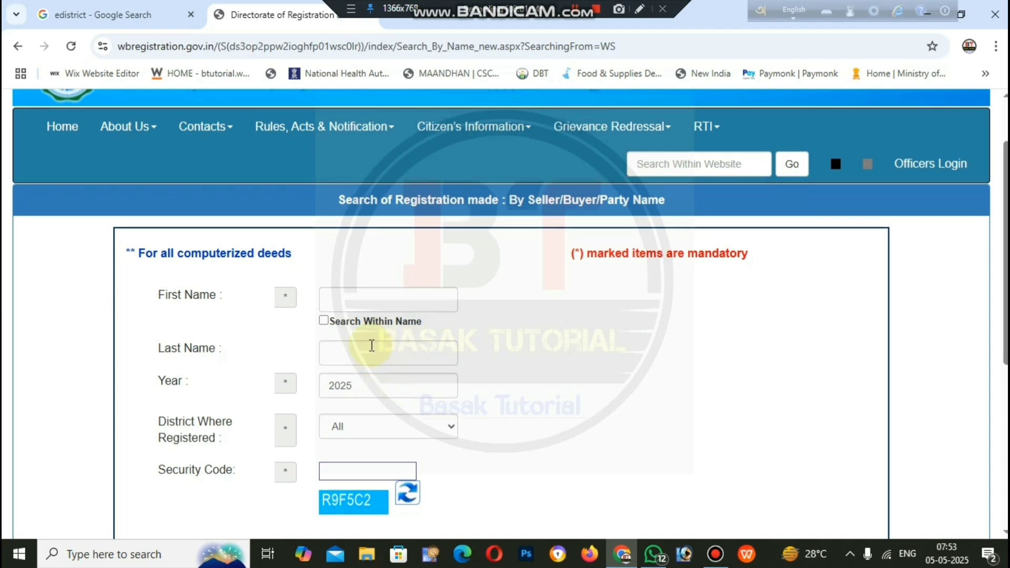
{"action": "scroll", "coordinate": [370, 347], "scroll_direction": "down", "scroll_amount": 1}
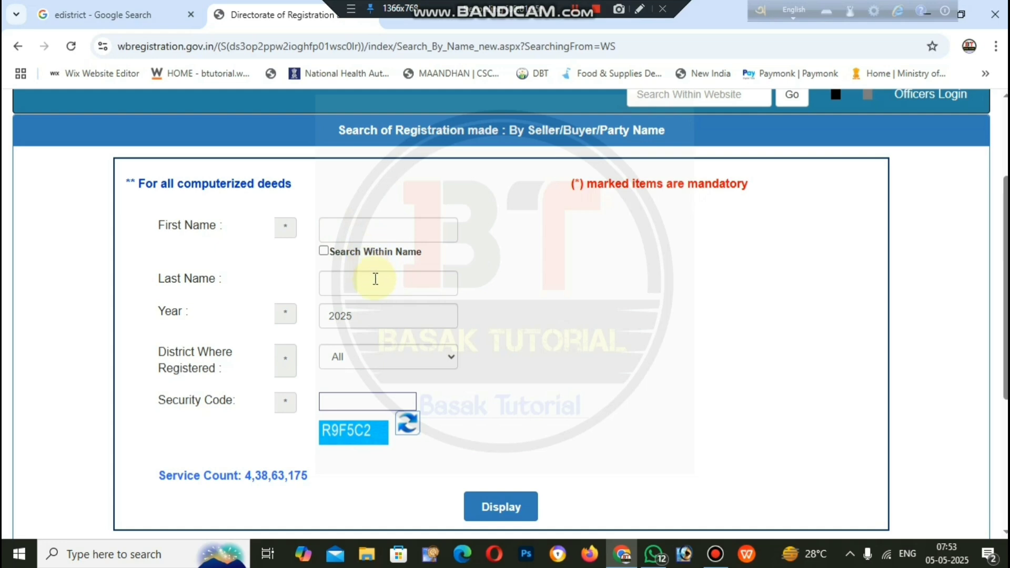
{"action": "left_click", "coordinate": [358, 322]}
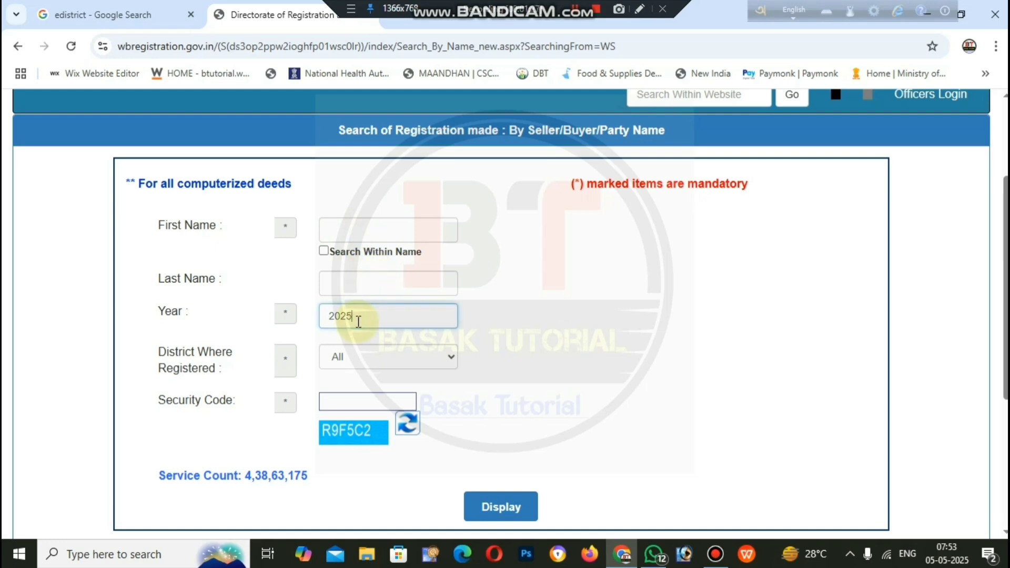
{"action": "key", "text": "BackSpace"}
{"action": "type", "text": "23"}
{"action": "left_click", "coordinate": [396, 358]}
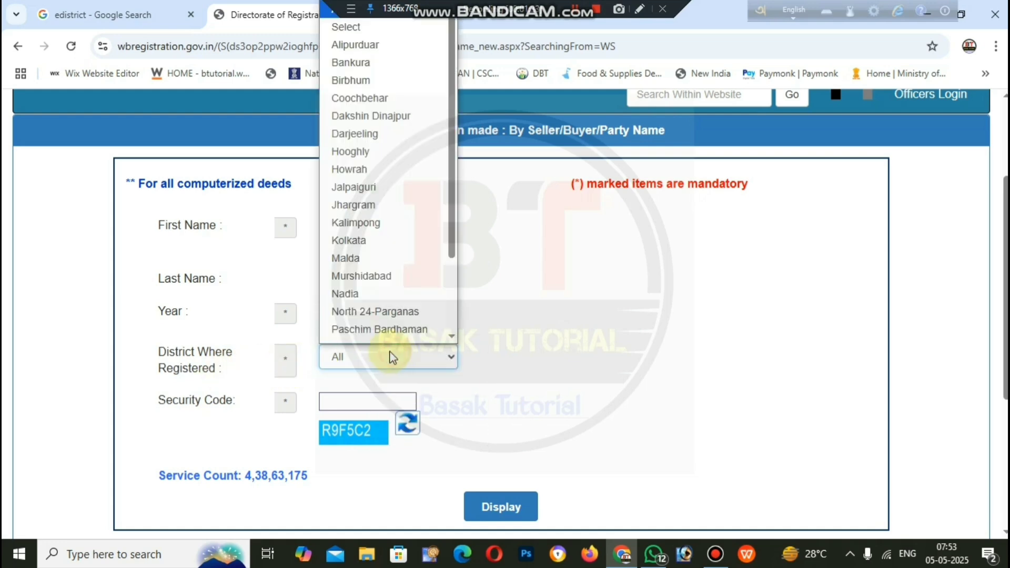
{"action": "scroll", "coordinate": [372, 248], "scroll_direction": "down", "scroll_amount": 1}
{"action": "left_click", "coordinate": [381, 288]}
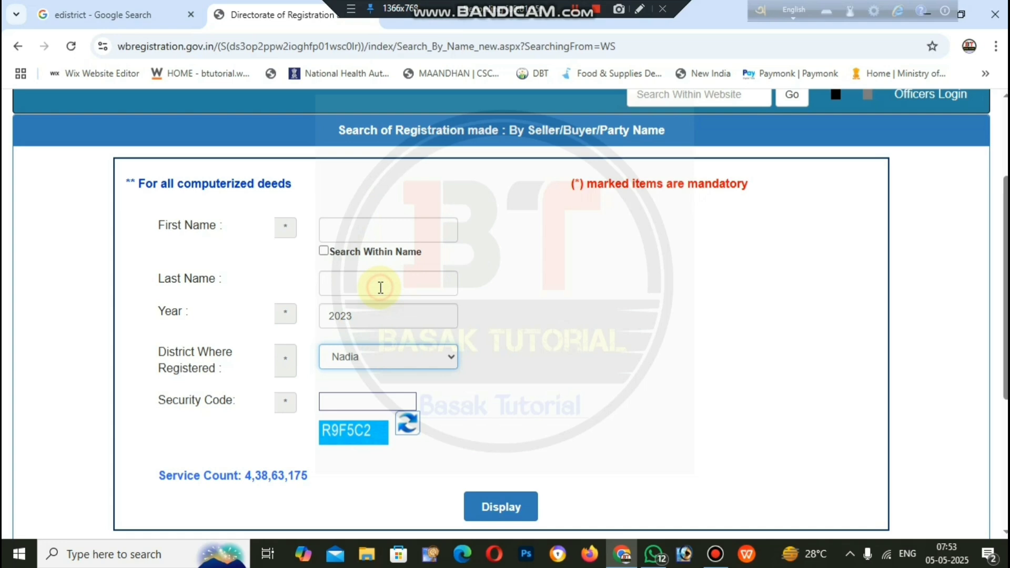
{"action": "left_click", "coordinate": [280, 394]}
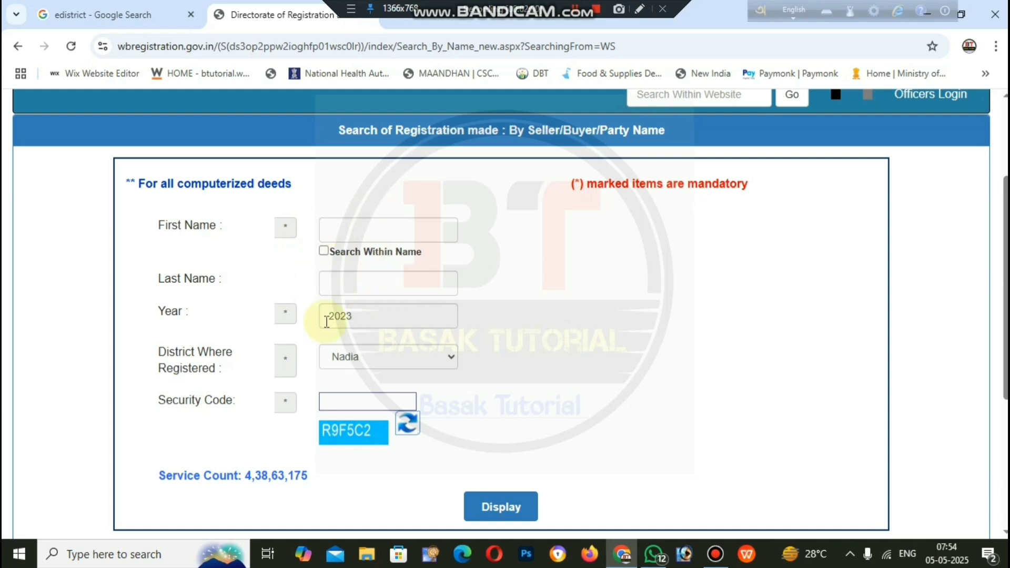
{"action": "left_click", "coordinate": [513, 507]}
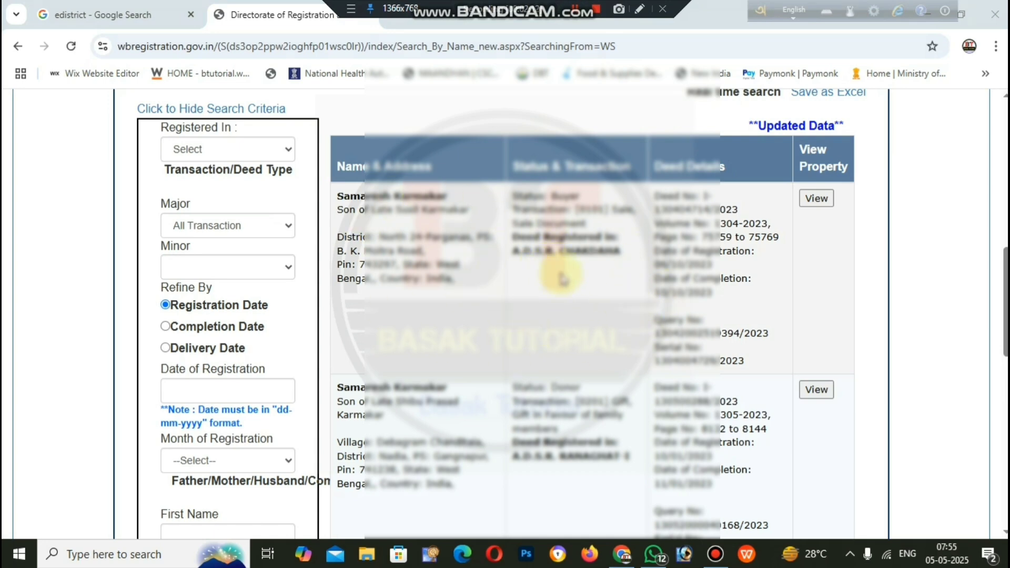
Open the property details of the last deed in the search results.
{"action": "scroll", "coordinate": [567, 284], "scroll_direction": "down", "scroll_amount": 5}
{"action": "scroll", "coordinate": [567, 292], "scroll_direction": "down", "scroll_amount": 4}
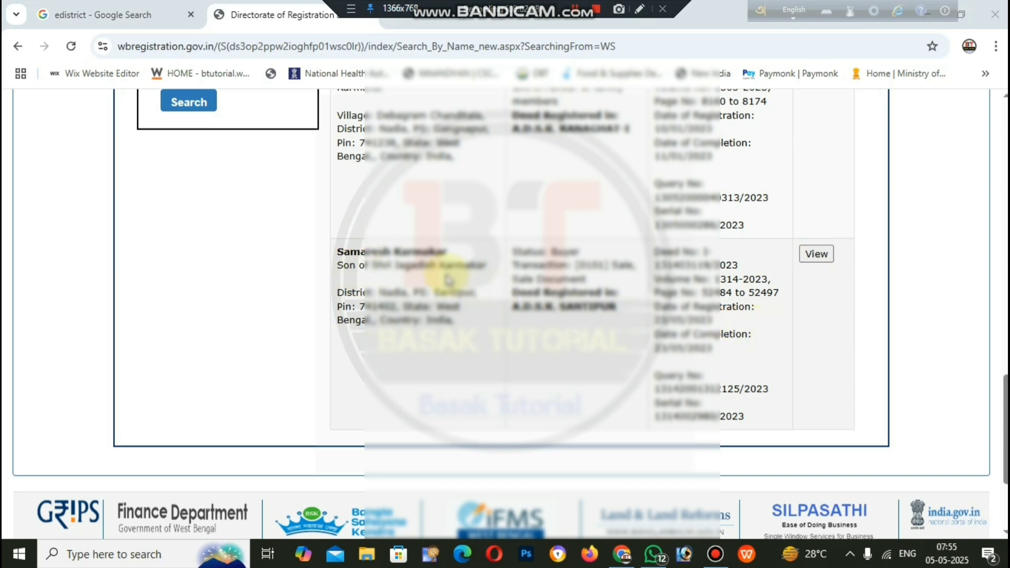
{"action": "left_click", "coordinate": [824, 258]}
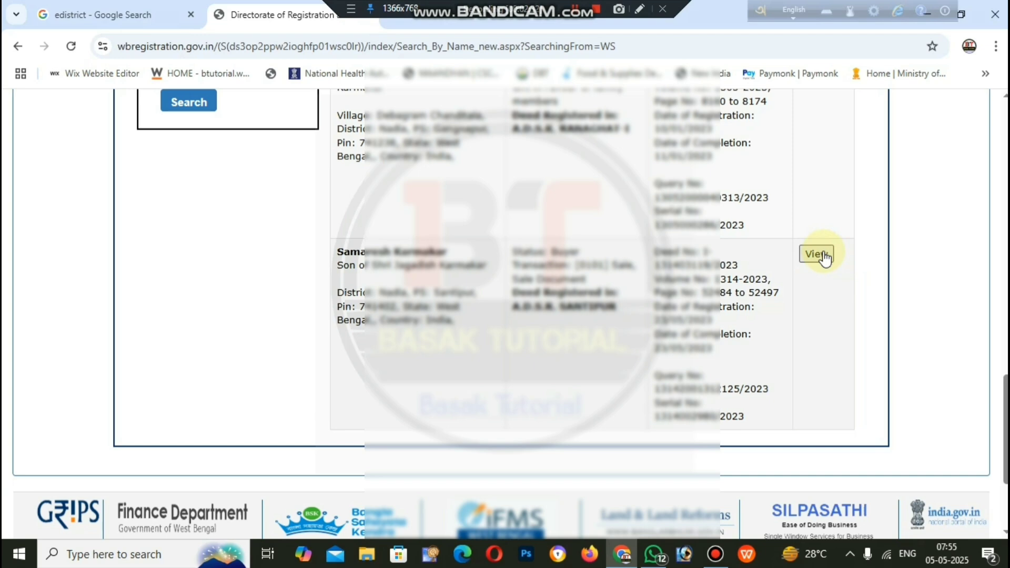
{"action": "left_click", "coordinate": [823, 256]}
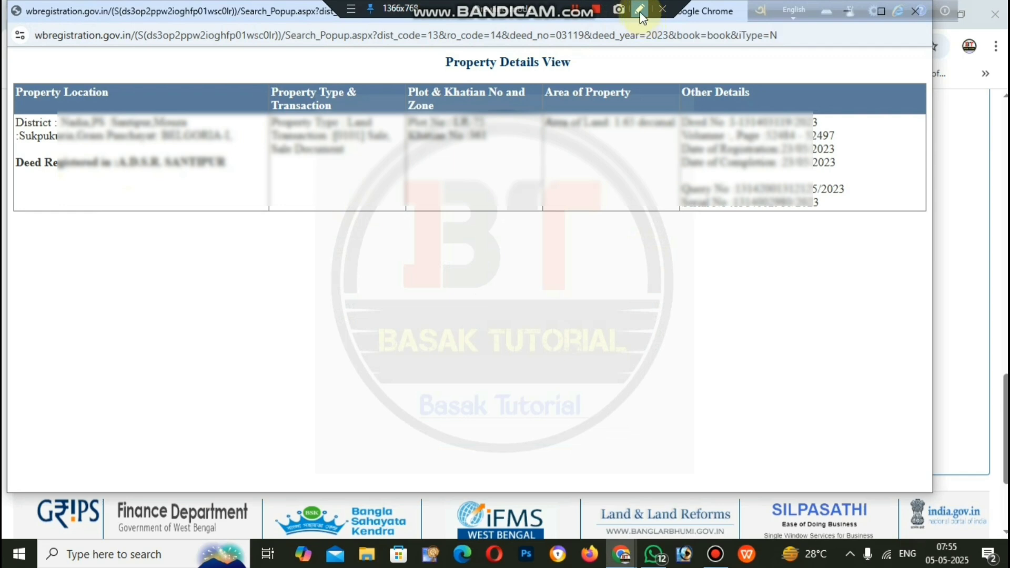
Outline the property location, plot and khatian number, land area and deed number with red rectangles using the screen-drawing tool.
{"action": "left_click", "coordinate": [639, 12]}
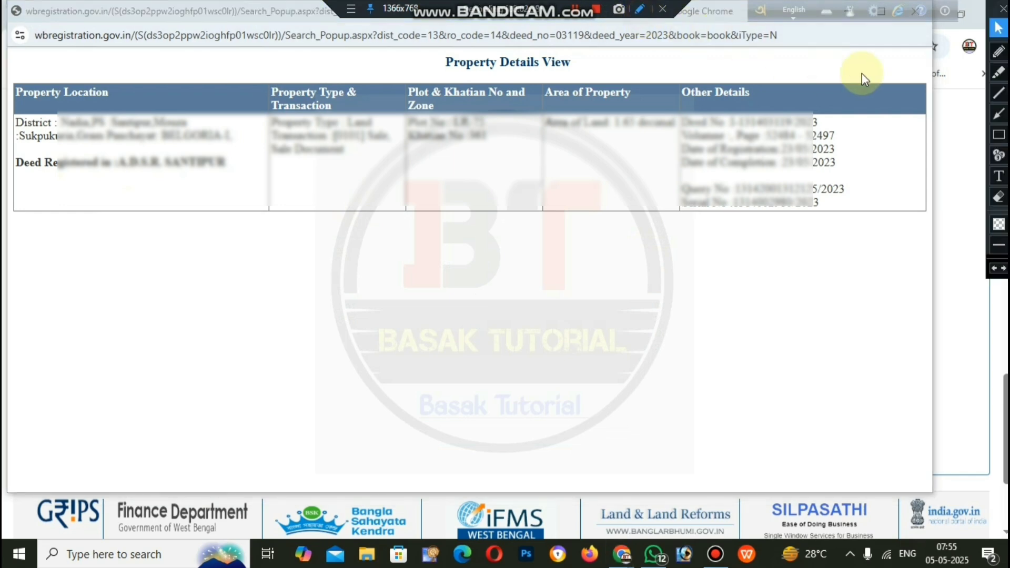
{"action": "left_click", "coordinate": [1002, 138]}
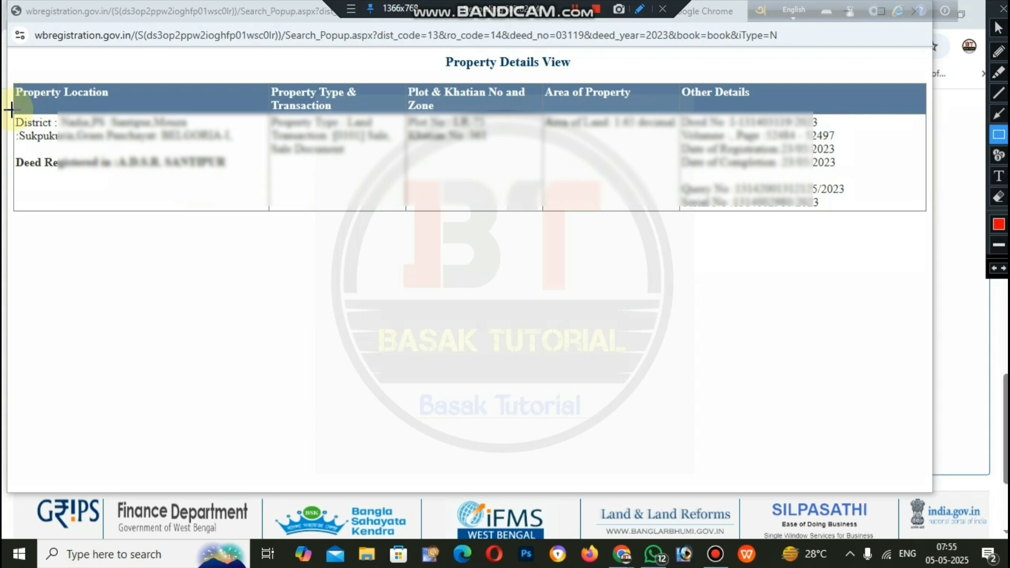
{"action": "left_click_drag", "start_coordinate": [12, 110], "coordinate": [262, 193]}
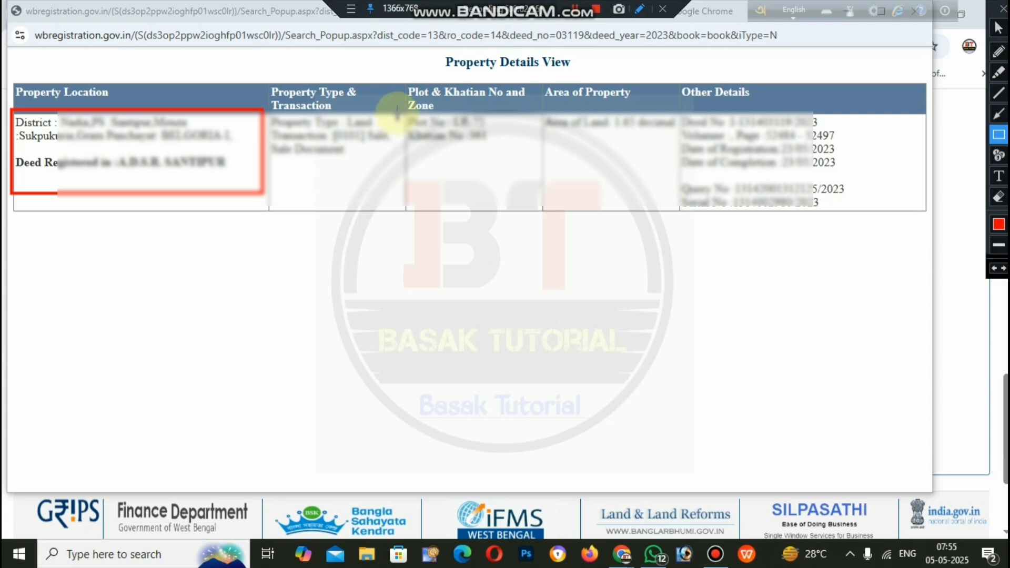
{"action": "mouse_move", "coordinate": [403, 111]}
{"action": "left_mouse_down"}
{"action": "mouse_move", "coordinate": [427, 155]}
{"action": "mouse_move", "coordinate": [517, 156]}
{"action": "left_mouse_up"}
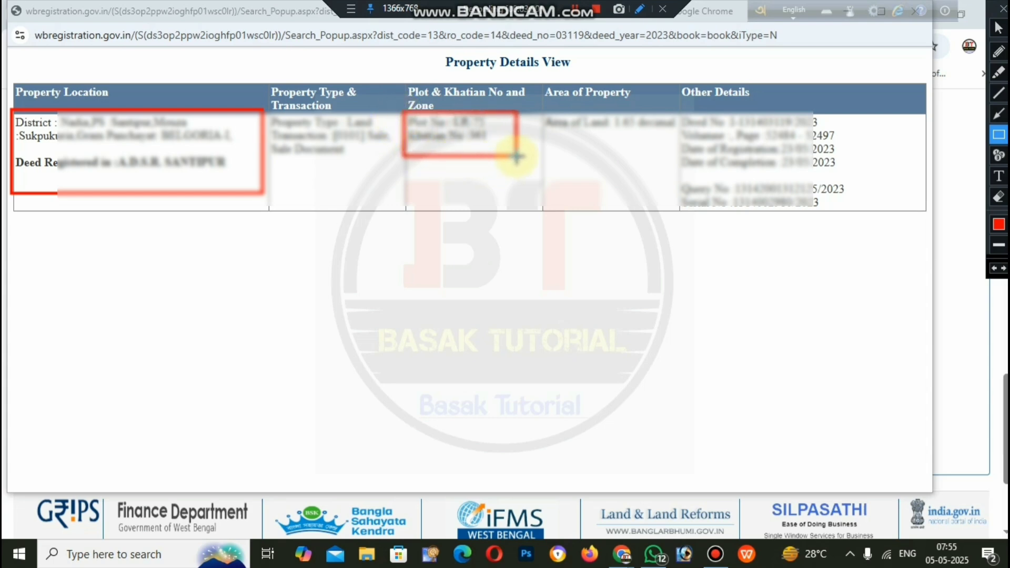
{"action": "mouse_move", "coordinate": [542, 111]}
{"action": "left_mouse_down"}
{"action": "mouse_move", "coordinate": [555, 134]}
{"action": "mouse_move", "coordinate": [677, 148]}
{"action": "left_mouse_up"}
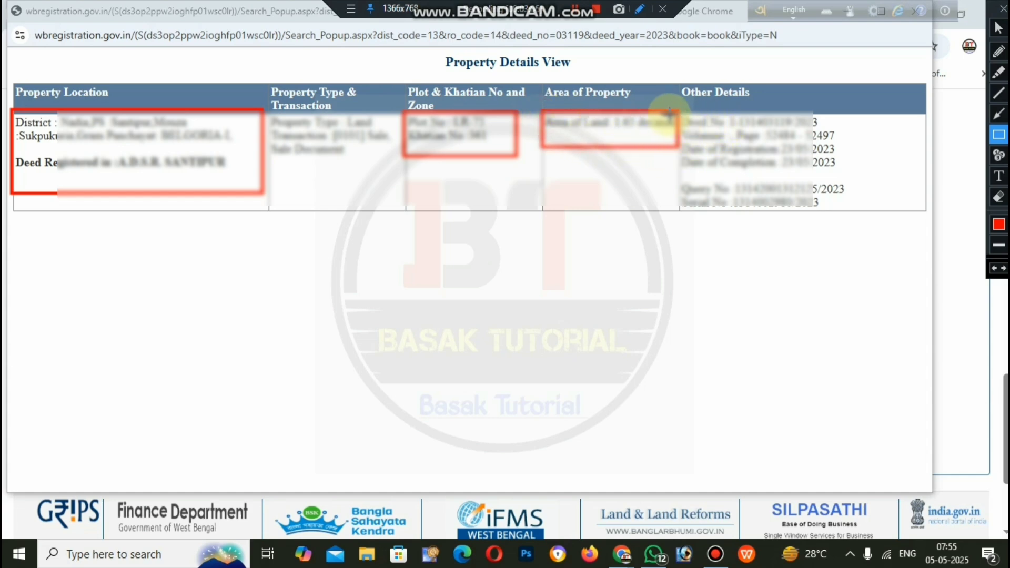
{"action": "mouse_move", "coordinate": [678, 111]}
{"action": "left_mouse_down"}
{"action": "mouse_move", "coordinate": [702, 134]}
{"action": "mouse_move", "coordinate": [836, 130]}
{"action": "left_mouse_up"}
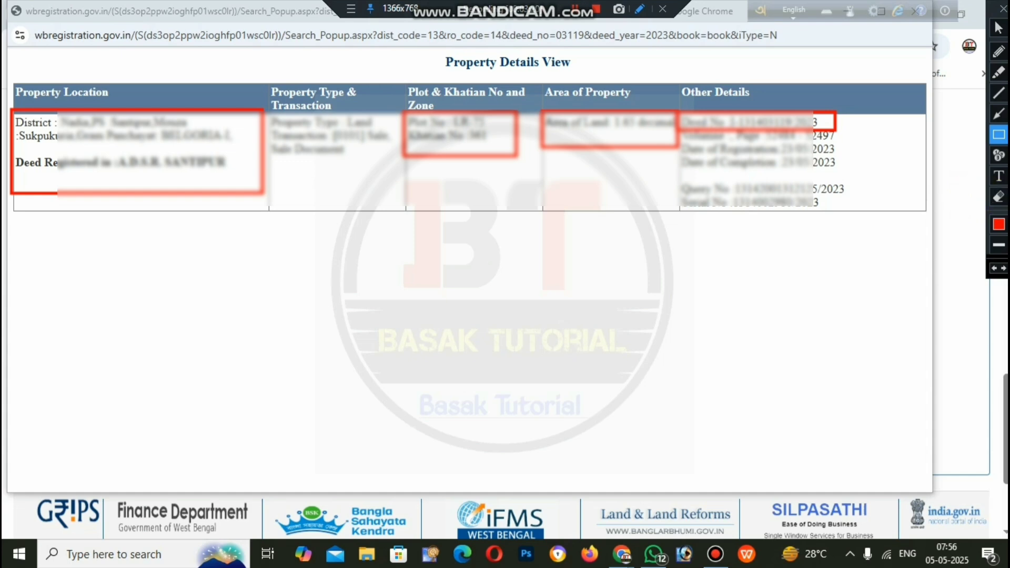
Erase all the red rectangles from the property details and return to the normal pointer.
{"action": "left_click", "coordinate": [998, 197]}
{"action": "mouse_move", "coordinate": [857, 86]}
{"action": "left_mouse_down"}
{"action": "mouse_move", "coordinate": [857, 191]}
{"action": "mouse_move", "coordinate": [827, 237]}
{"action": "mouse_move", "coordinate": [5, 244]}
{"action": "left_mouse_up"}
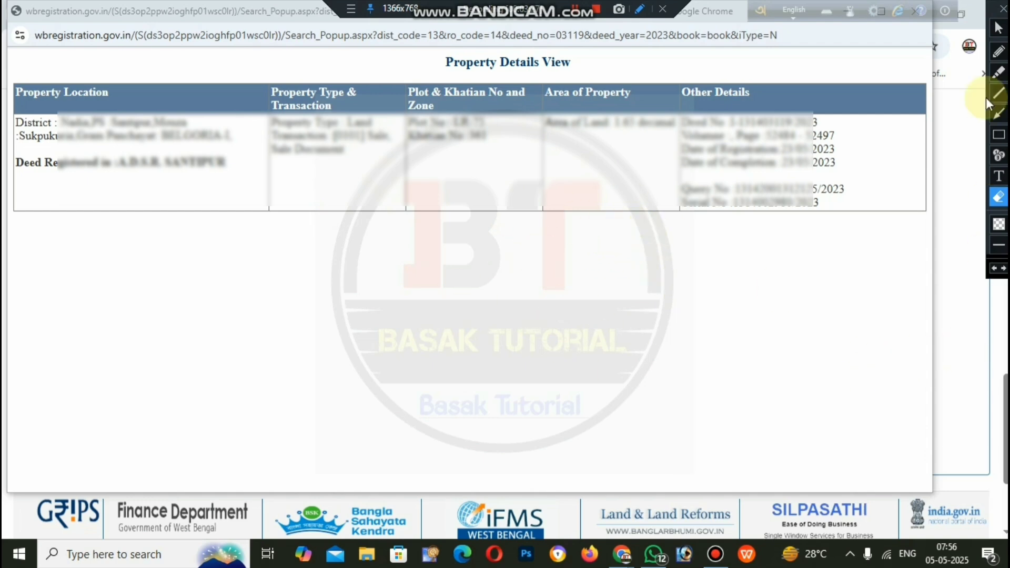
{"action": "left_click", "coordinate": [997, 27]}
Leave the property details, switch to the West Bengal eDistrict portal and open its login page.
{"action": "left_click", "coordinate": [974, 335]}
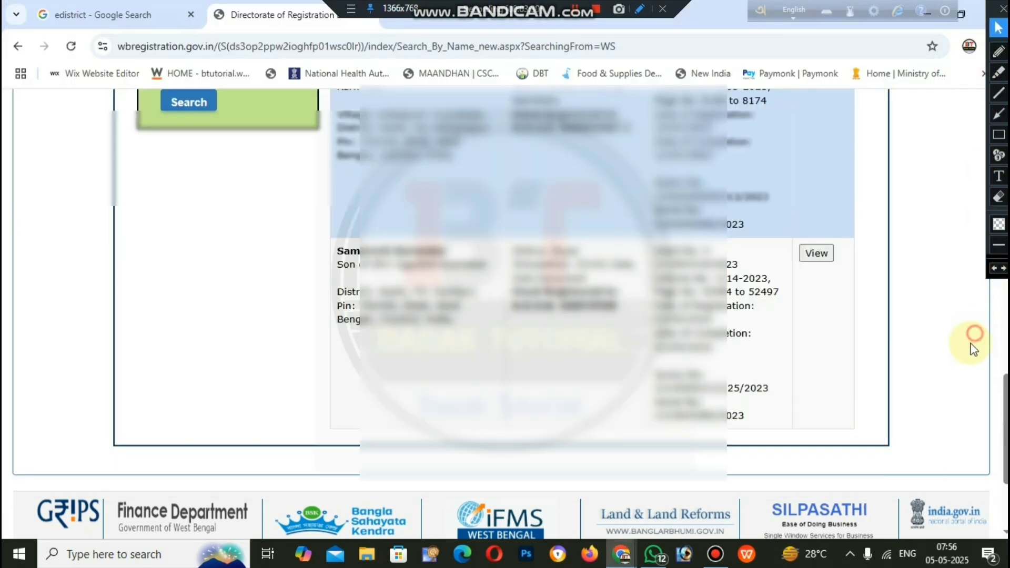
{"action": "left_click", "coordinate": [139, 23]}
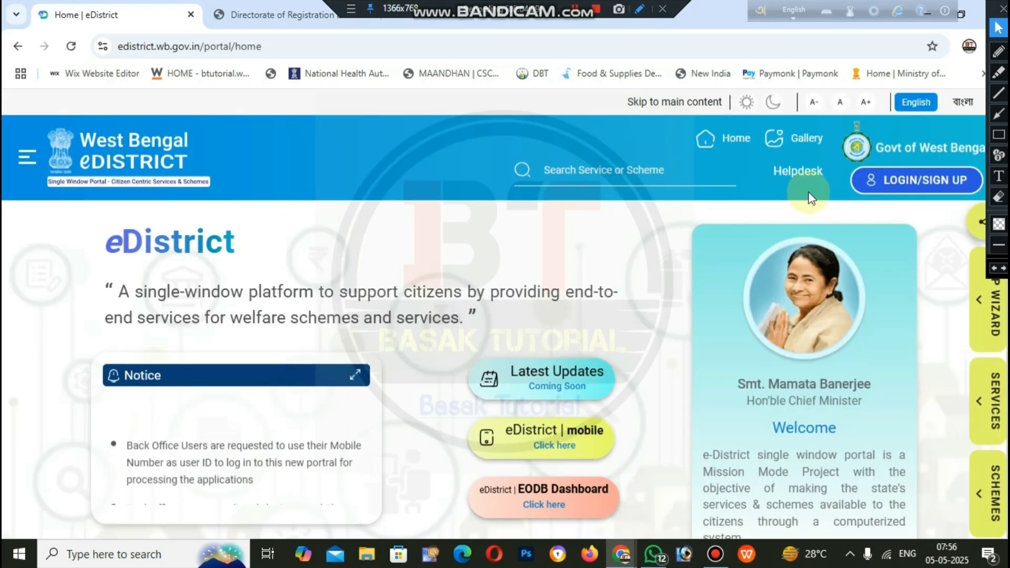
{"action": "left_click", "coordinate": [905, 179]}
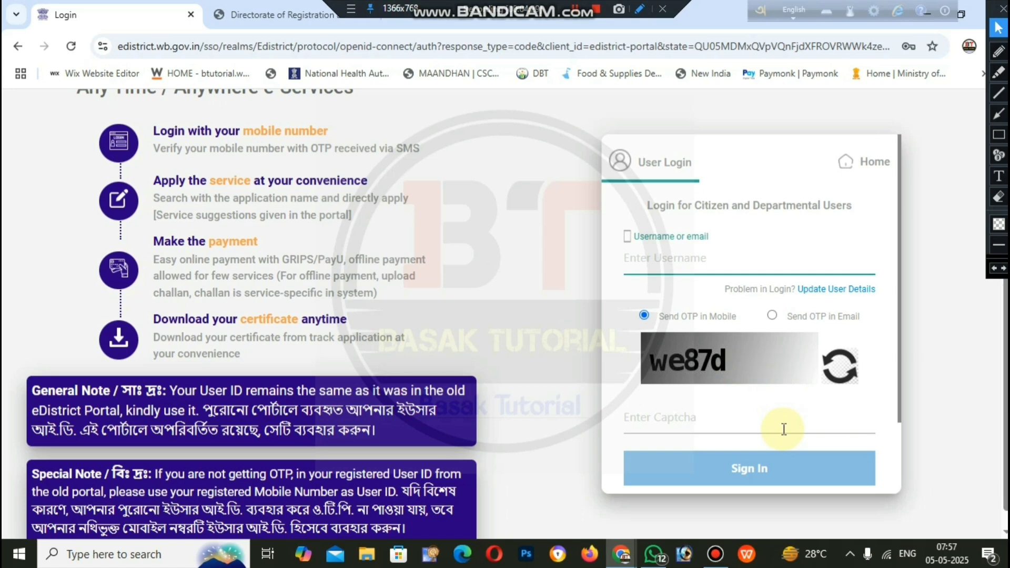
Open the new user registration form, review the fields it requires, and go back to the login form.
{"action": "scroll", "coordinate": [792, 373], "scroll_direction": "down", "scroll_amount": 2}
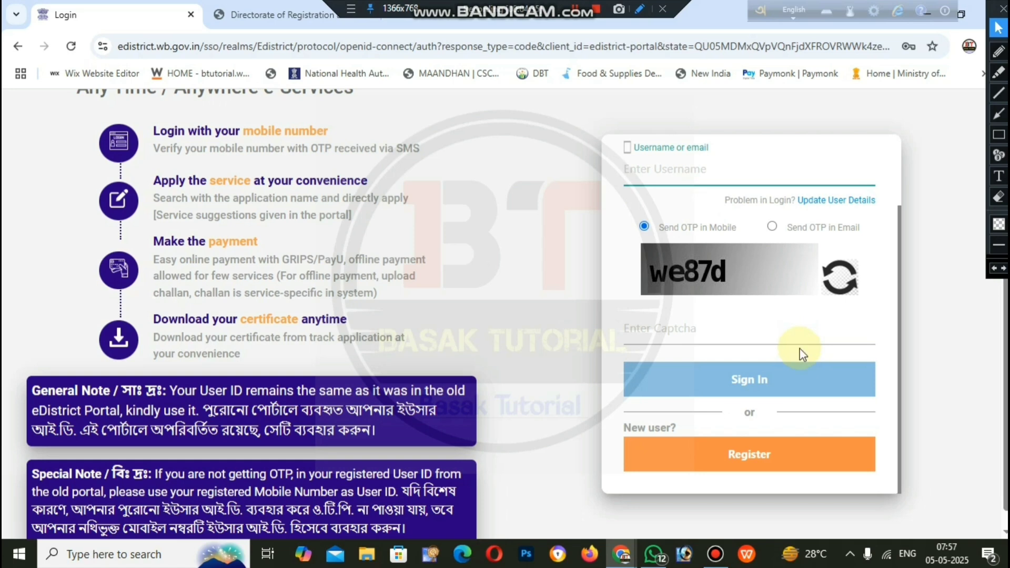
{"action": "left_click", "coordinate": [751, 457]}
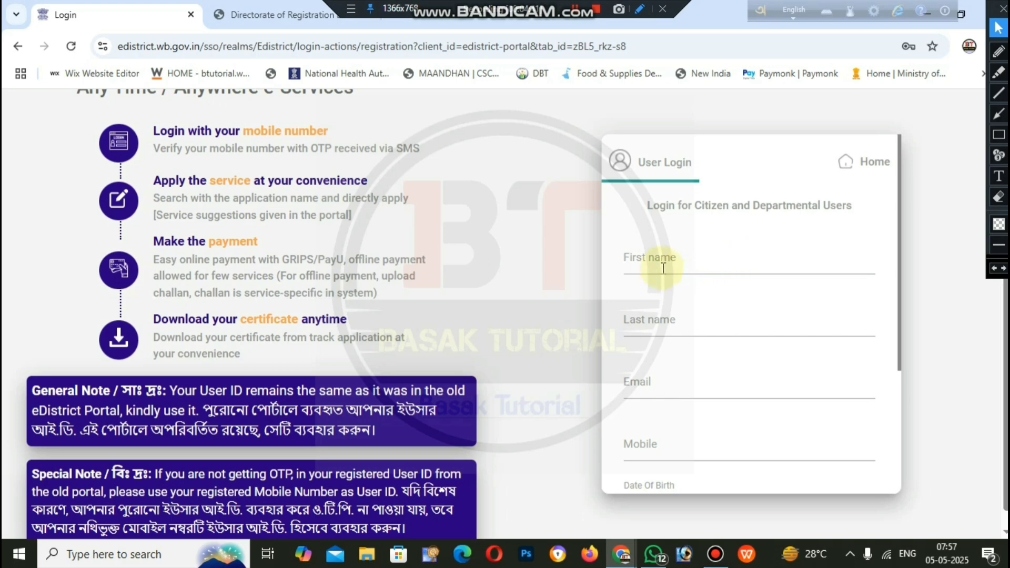
{"action": "scroll", "coordinate": [687, 368], "scroll_direction": "down", "scroll_amount": 3}
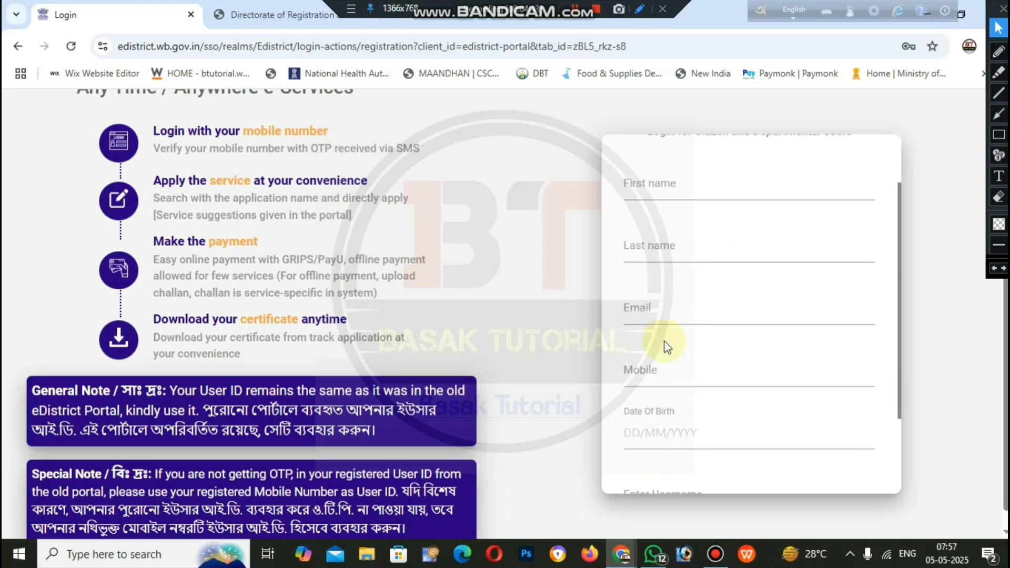
{"action": "scroll", "coordinate": [703, 362], "scroll_direction": "down", "scroll_amount": 1}
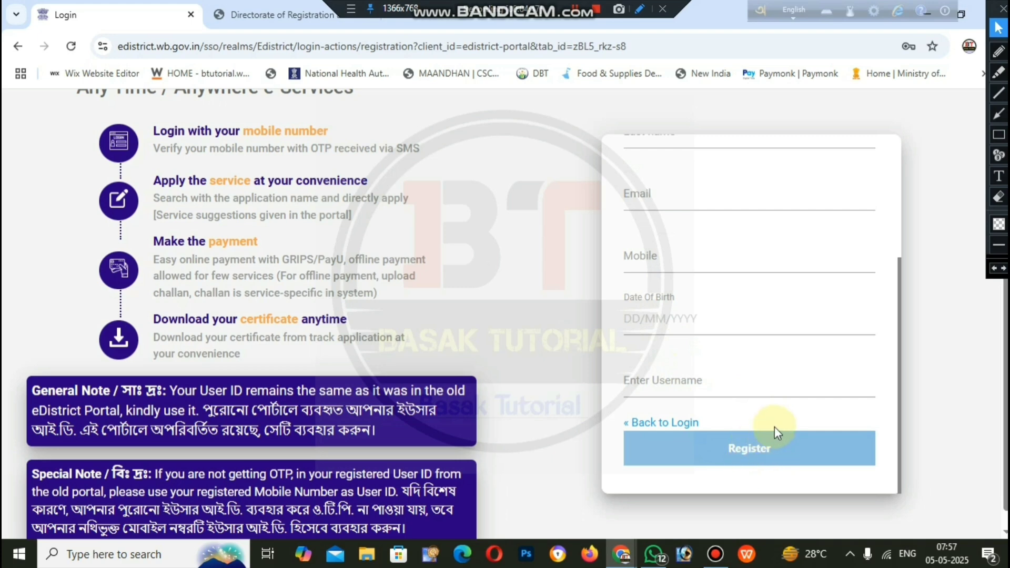
{"action": "scroll", "coordinate": [776, 423], "scroll_direction": "up", "scroll_amount": 2}
{"action": "scroll", "coordinate": [762, 419], "scroll_direction": "down", "scroll_amount": 2}
{"action": "left_click", "coordinate": [694, 422]}
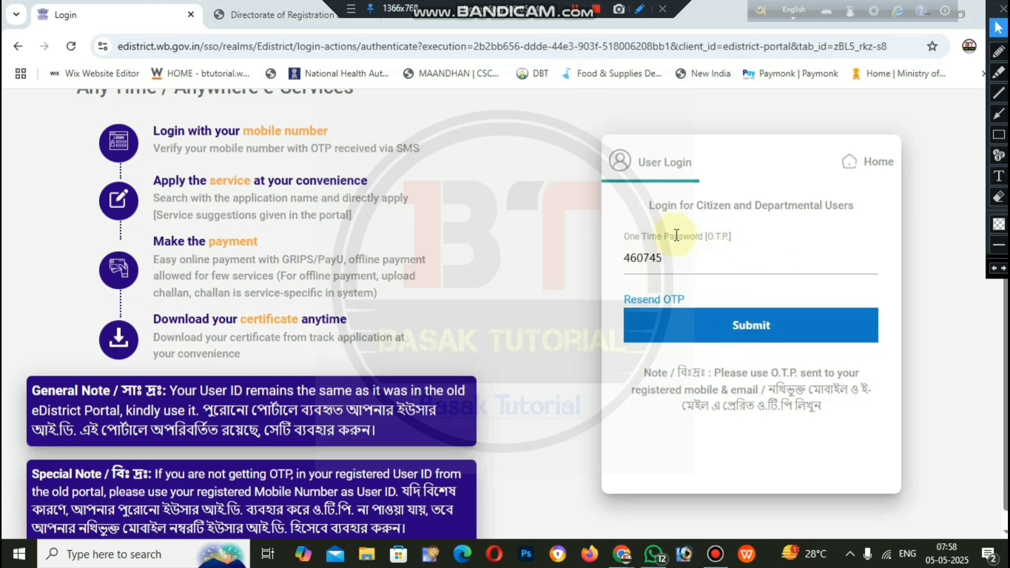
Submit the one-time password to sign in to eDistrict and review the applications listed on the dashboard.
{"action": "left_click", "coordinate": [769, 323]}
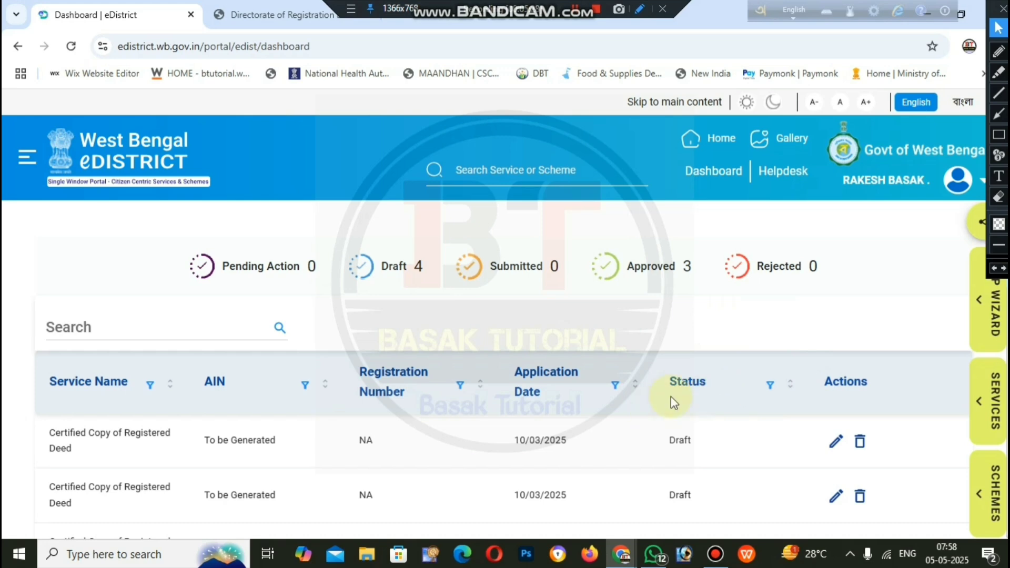
{"action": "scroll", "coordinate": [694, 402], "scroll_direction": "down", "scroll_amount": 2}
{"action": "scroll", "coordinate": [431, 452], "scroll_direction": "up", "scroll_amount": 1}
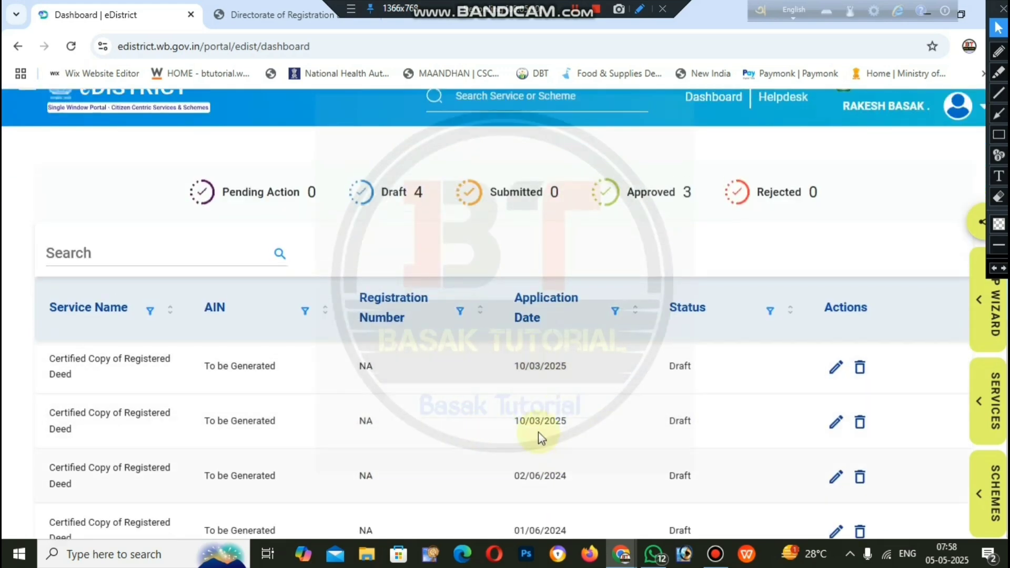
{"action": "scroll", "coordinate": [576, 375], "scroll_direction": "down", "scroll_amount": 1}
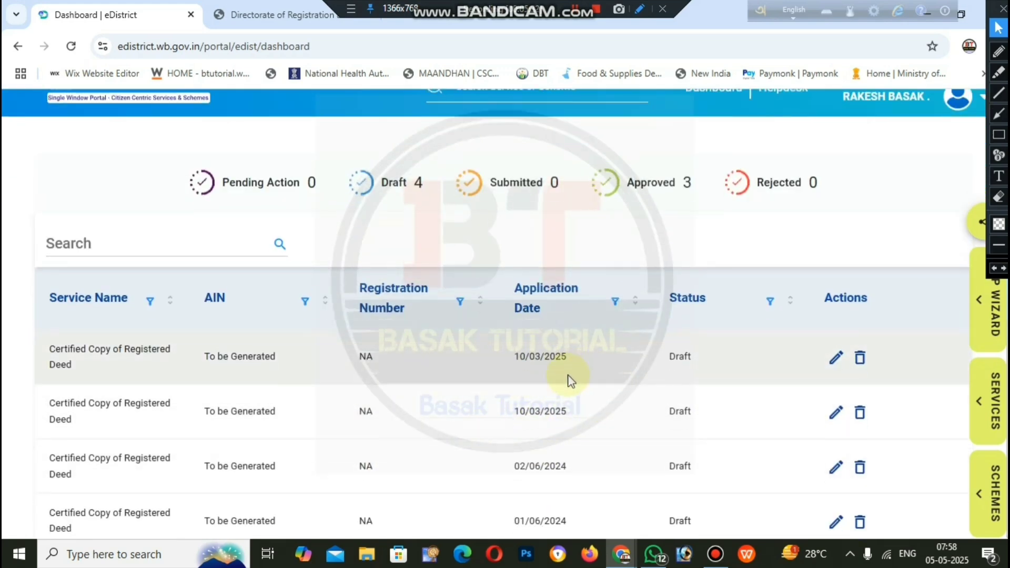
{"action": "scroll", "coordinate": [668, 428], "scroll_direction": "up", "scroll_amount": 1}
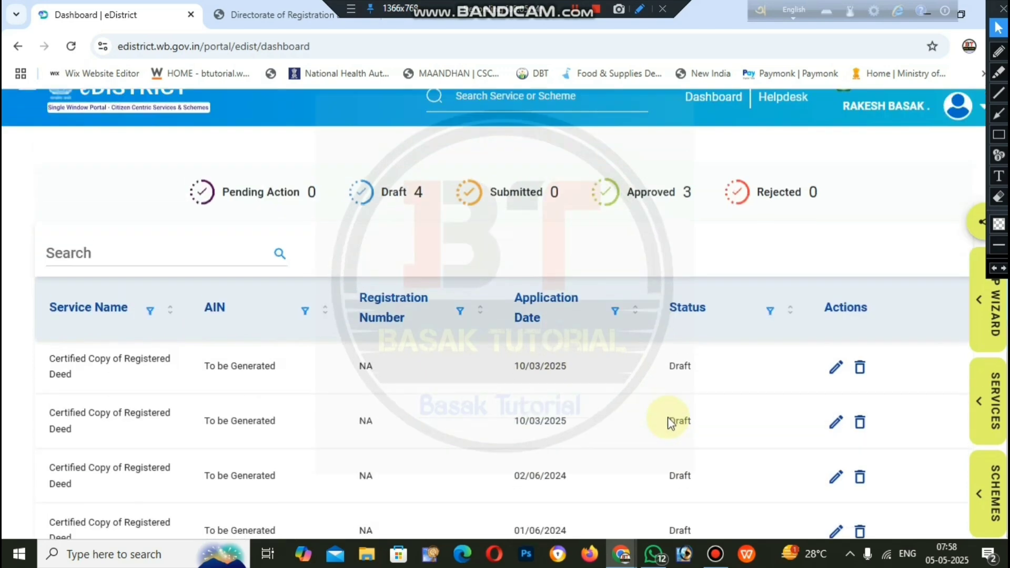
{"action": "scroll", "coordinate": [841, 295], "scroll_direction": "up", "scroll_amount": 1}
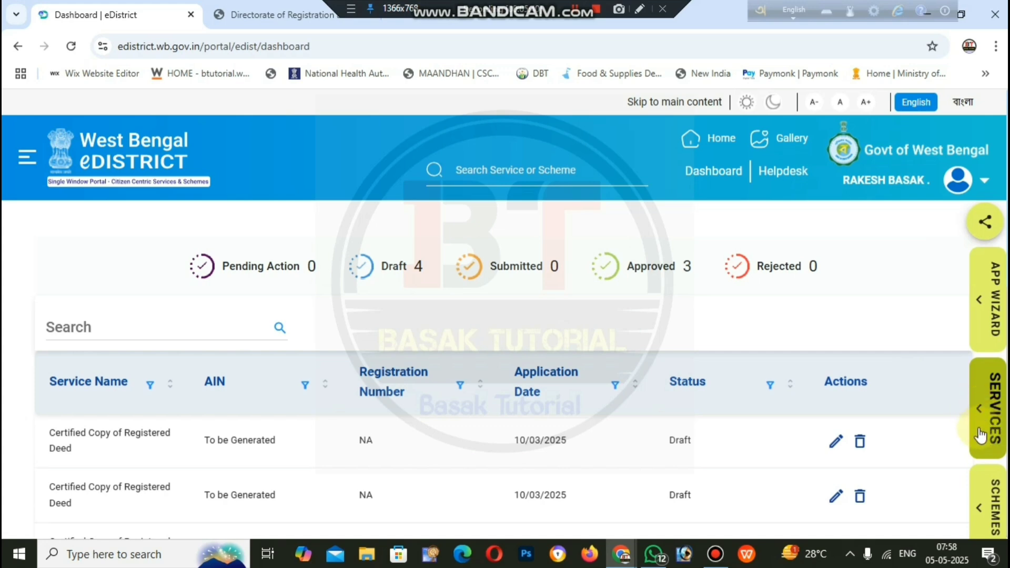
Search the services for "deed", open Certified Copy of Registered Deed, and accept its eligibility and payment conditions.
{"action": "left_click", "coordinate": [982, 410]}
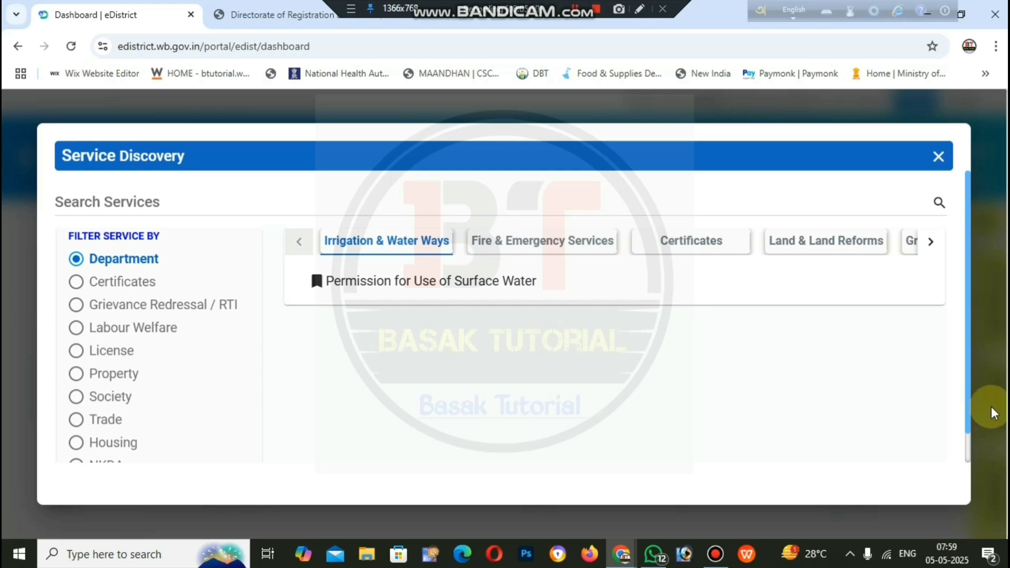
{"action": "left_click", "coordinate": [939, 203]}
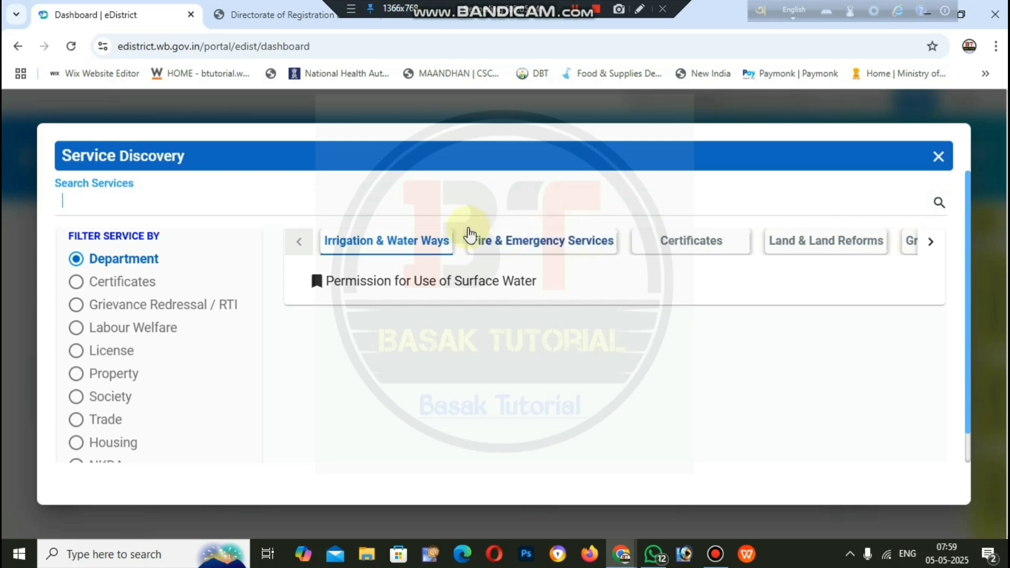
{"action": "type", "text": "deed"}
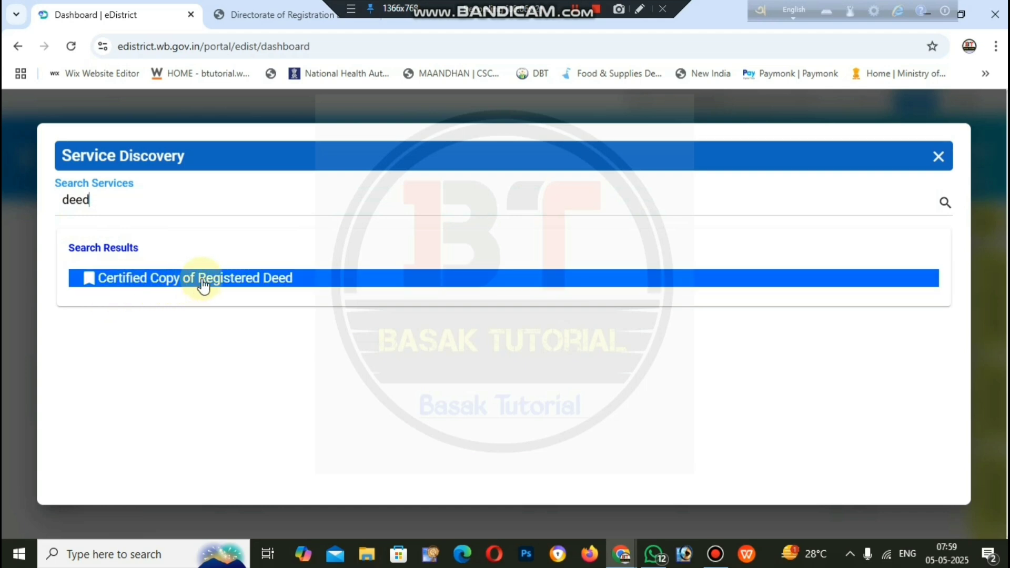
{"action": "left_click", "coordinate": [247, 284]}
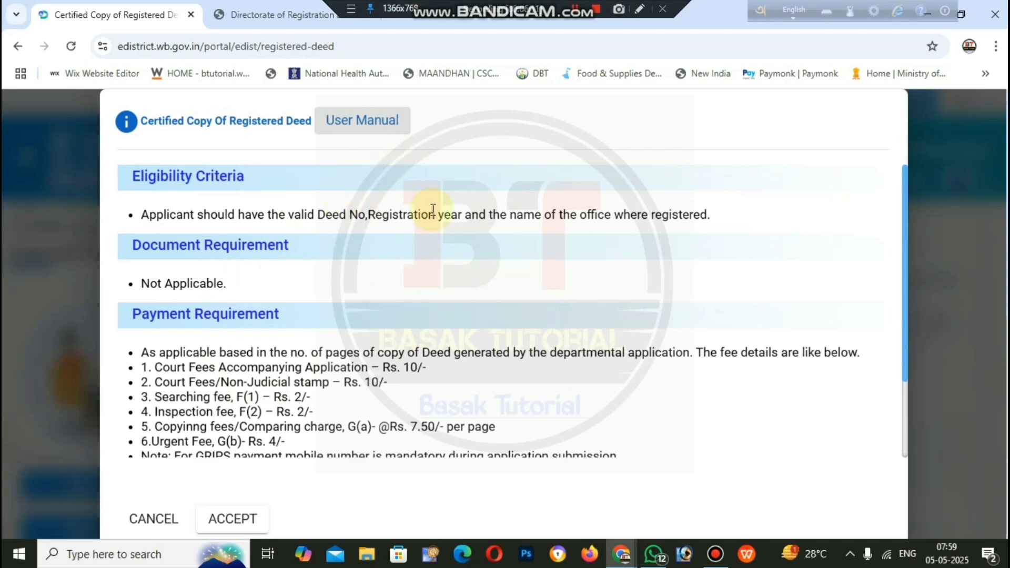
{"action": "scroll", "coordinate": [392, 279], "scroll_direction": "down", "scroll_amount": 3}
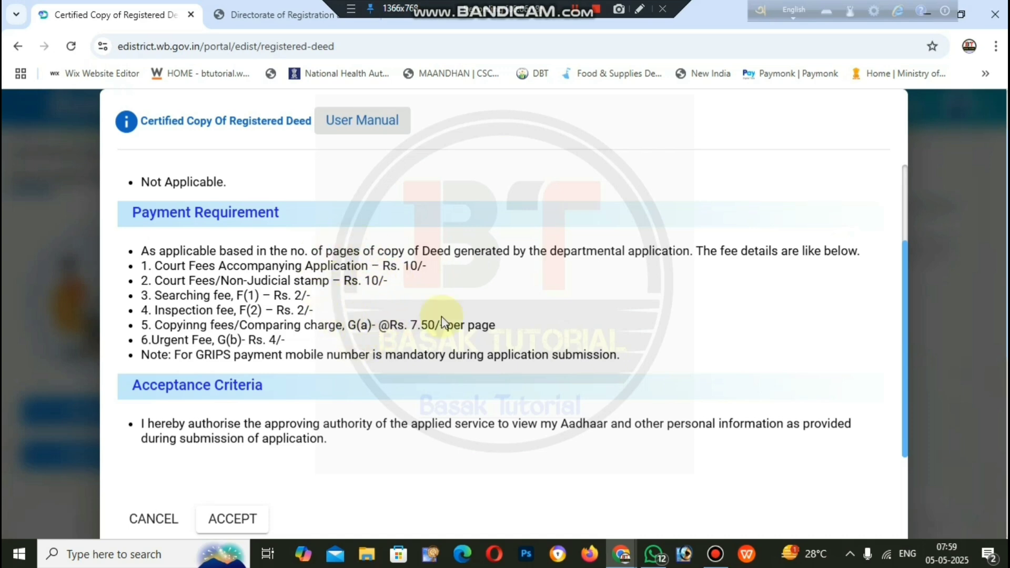
{"action": "left_click", "coordinate": [234, 519]}
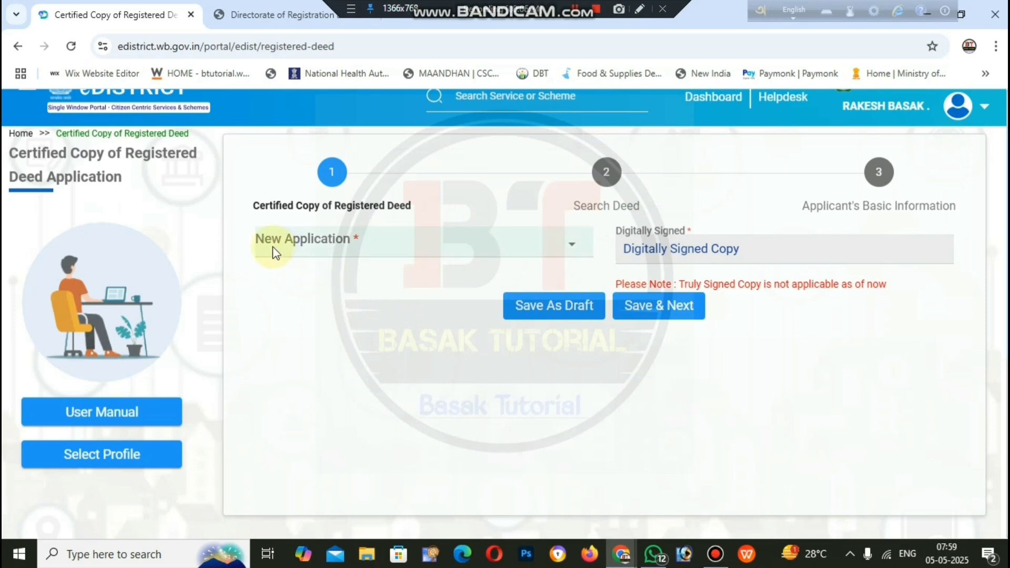
Set the new application type to Certified Copy of Registered Deed, then save it and continue to the deed search.
{"action": "left_click", "coordinate": [407, 244]}
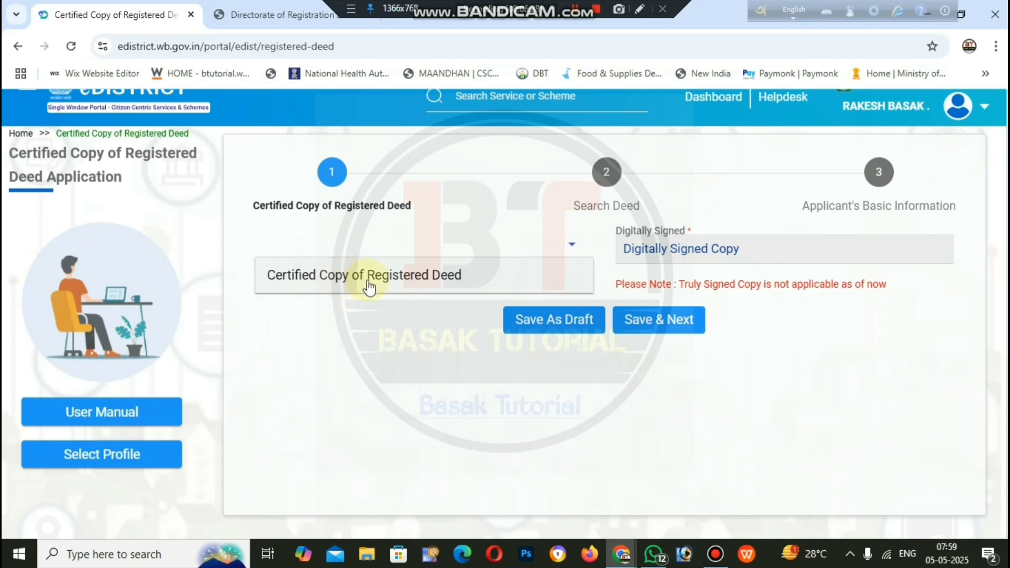
{"action": "left_click", "coordinate": [396, 280]}
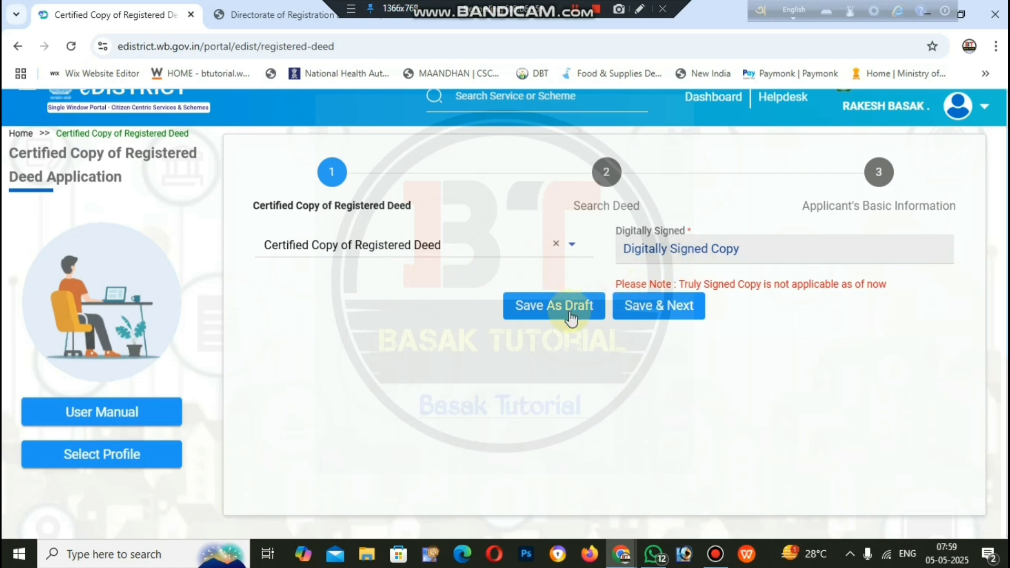
{"action": "left_click", "coordinate": [657, 316]}
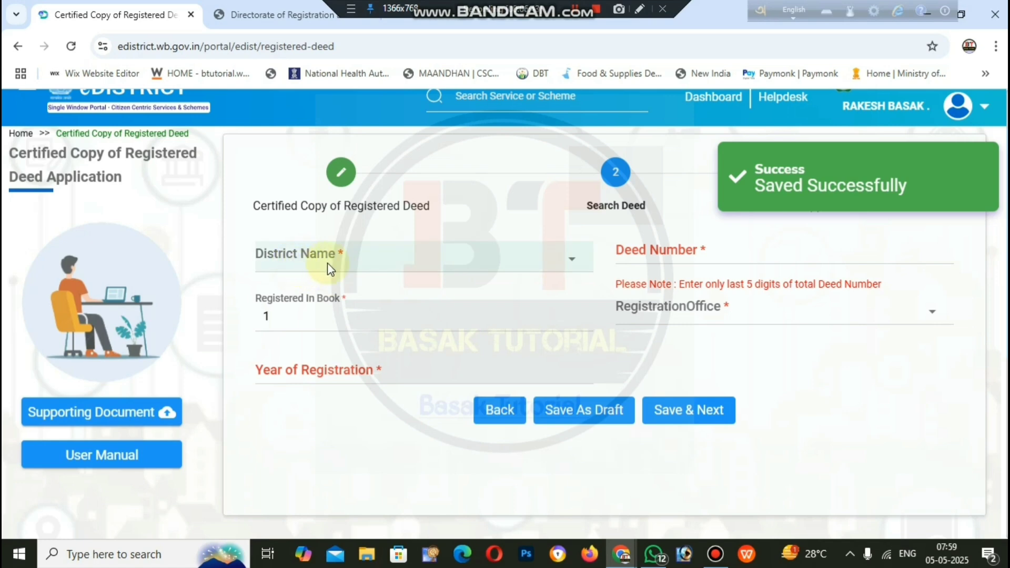
Set the deed's district name to Nadia.
{"action": "left_click", "coordinate": [443, 260]}
{"action": "scroll", "coordinate": [415, 360], "scroll_direction": "down", "scroll_amount": 3}
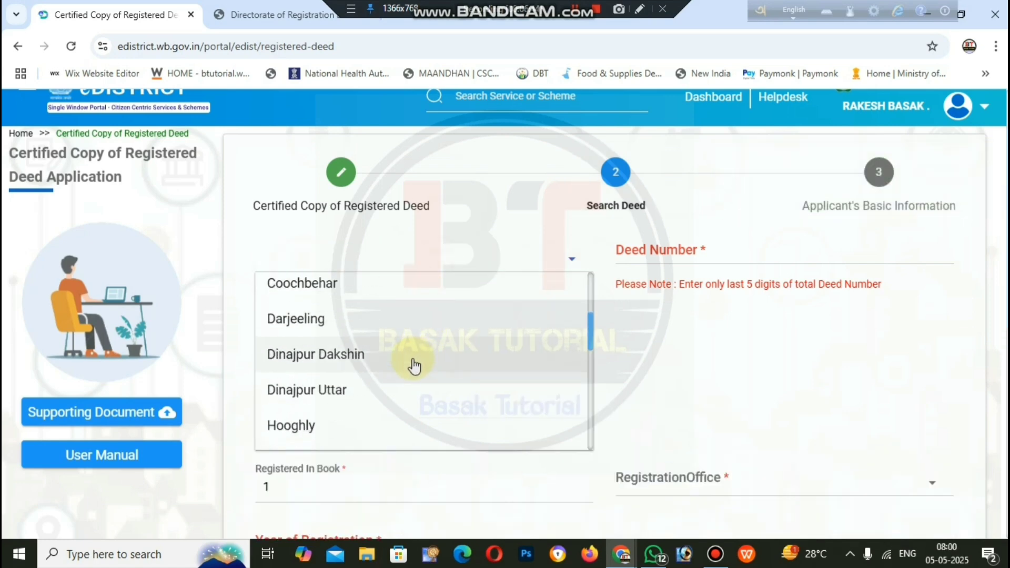
{"action": "scroll", "coordinate": [415, 368], "scroll_direction": "down", "scroll_amount": 6}
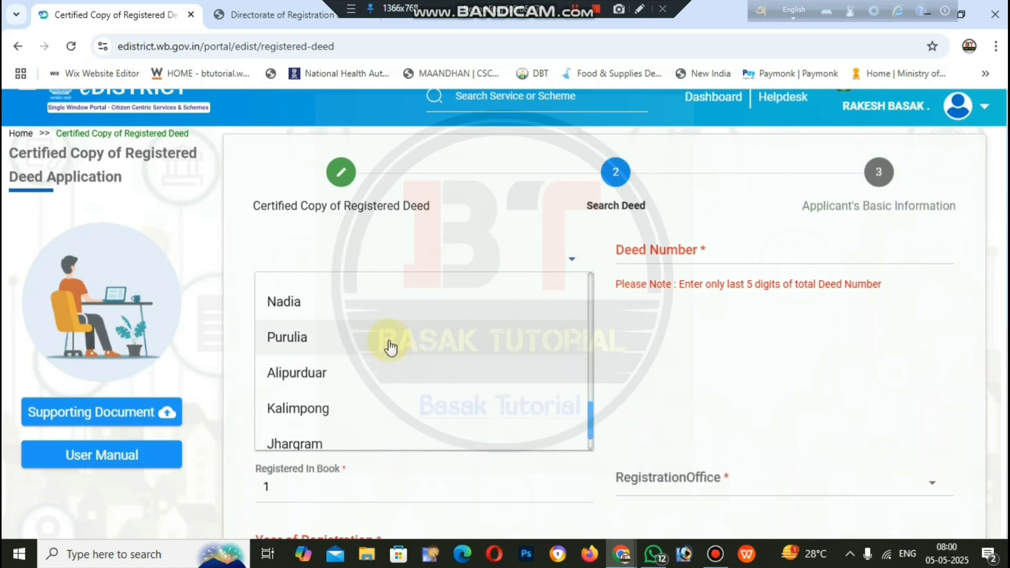
{"action": "left_click", "coordinate": [379, 319]}
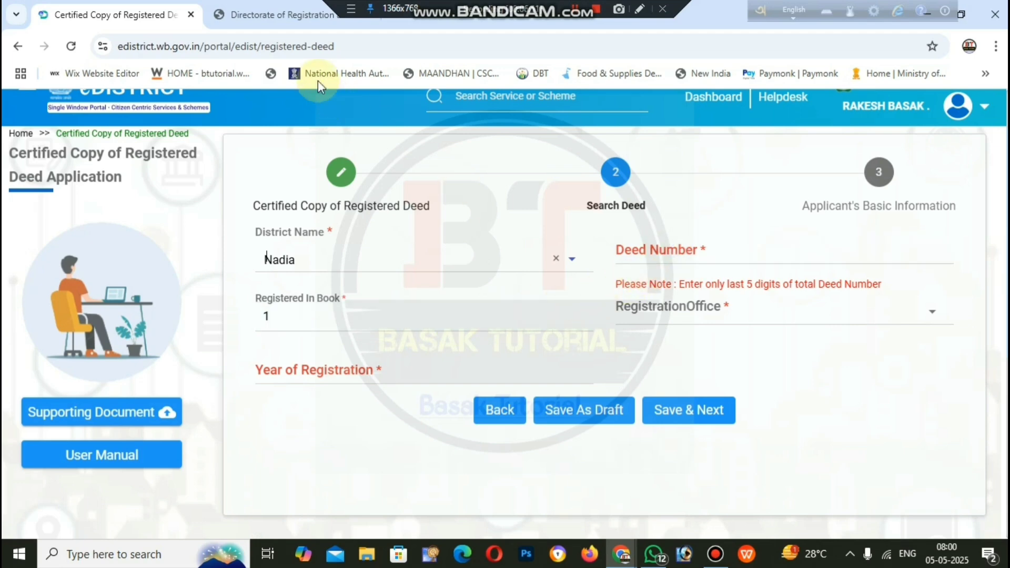
Switch to the registration site's Property Details View window and copy the last five digits of the deed number.
{"action": "left_click", "coordinate": [271, 15]}
{"action": "left_click", "coordinate": [520, 209]}
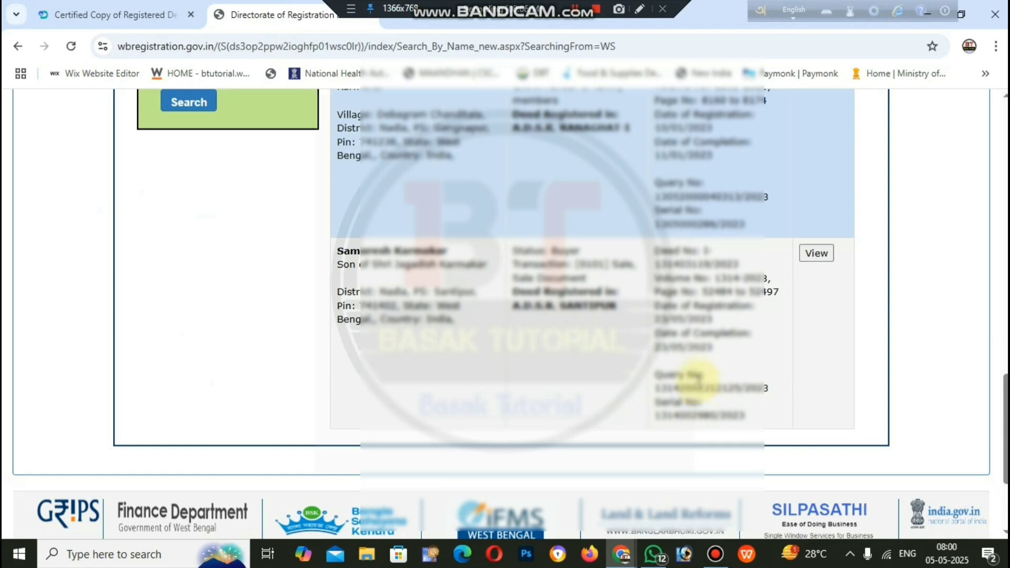
{"action": "mouse_move", "coordinate": [622, 553]}
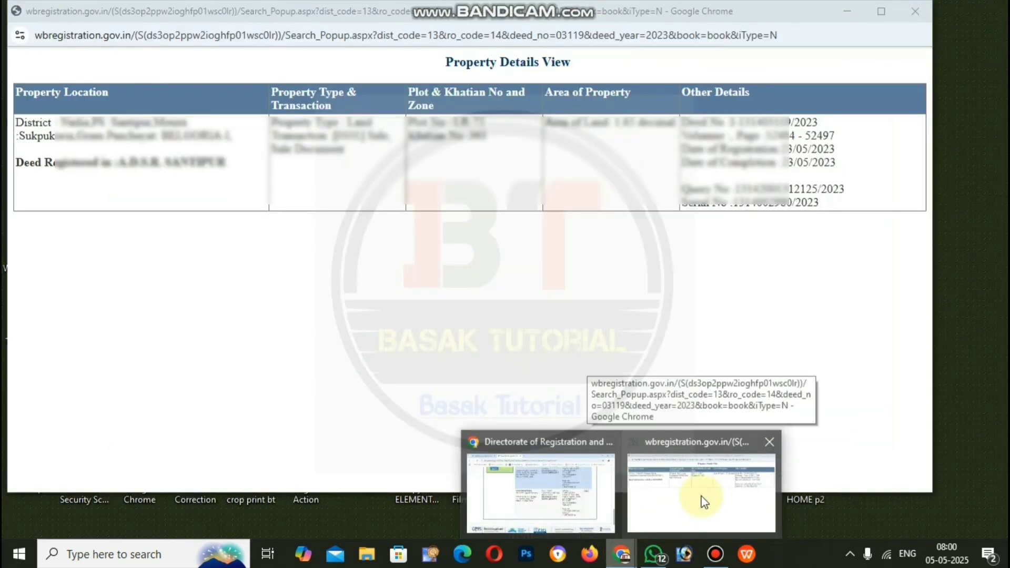
{"action": "left_click", "coordinate": [690, 510]}
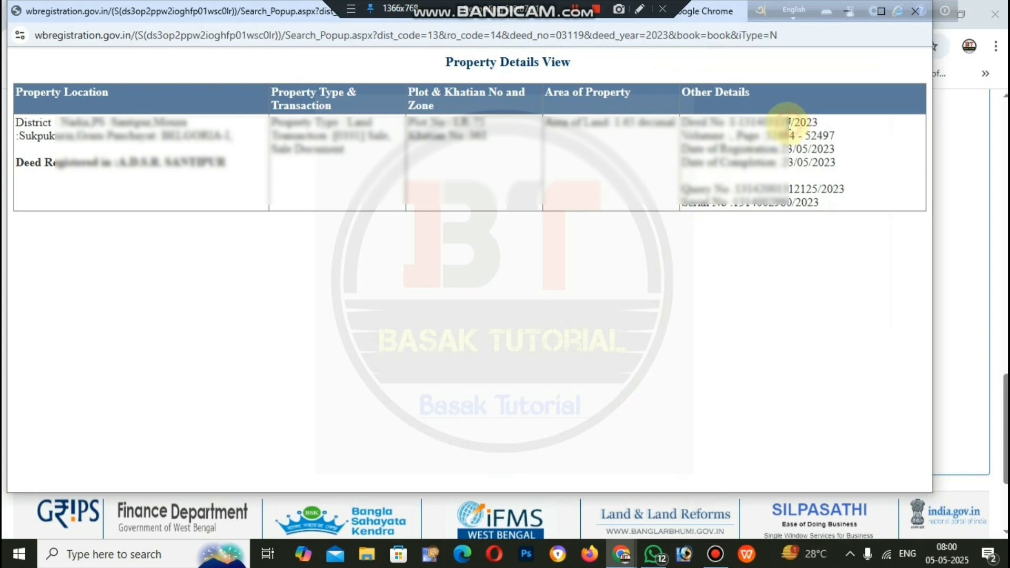
{"action": "left_click_drag", "start_coordinate": [791, 124], "coordinate": [772, 122]}
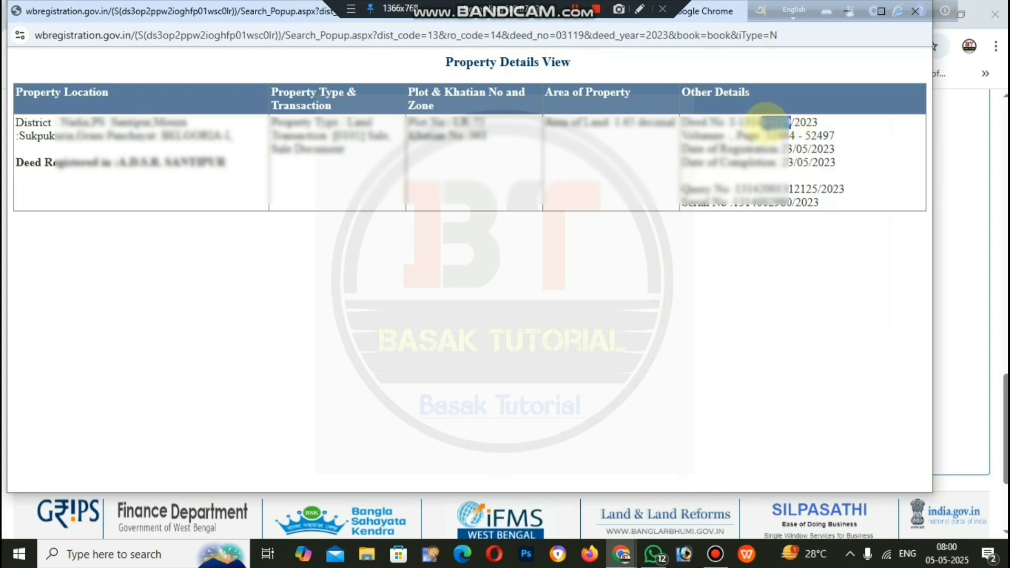
{"action": "right_click", "coordinate": [769, 124]}
{"action": "left_click", "coordinate": [791, 145]}
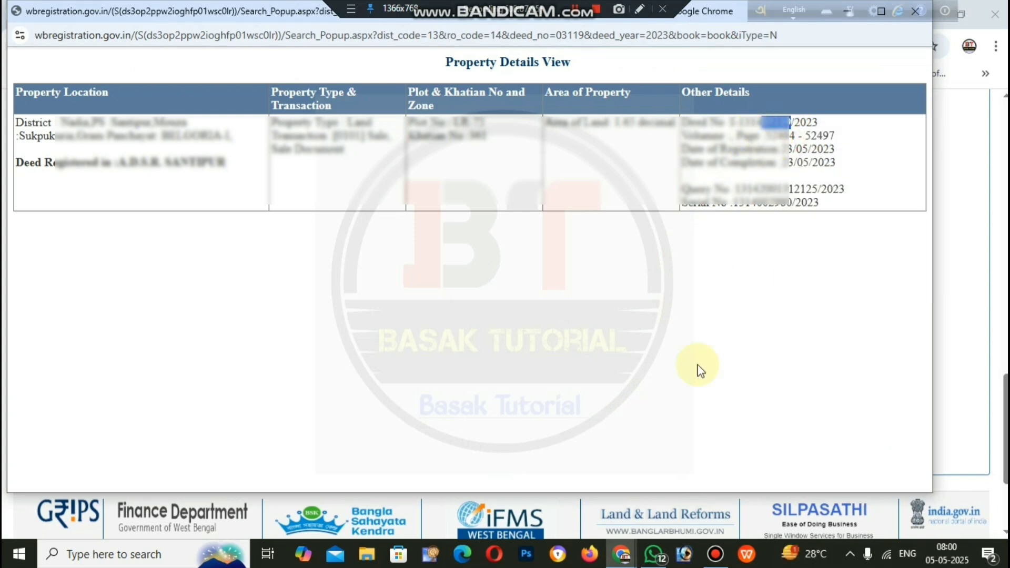
Return to the eDistrict application and paste the copied digits as the deed number.
{"action": "mouse_move", "coordinate": [621, 558]}
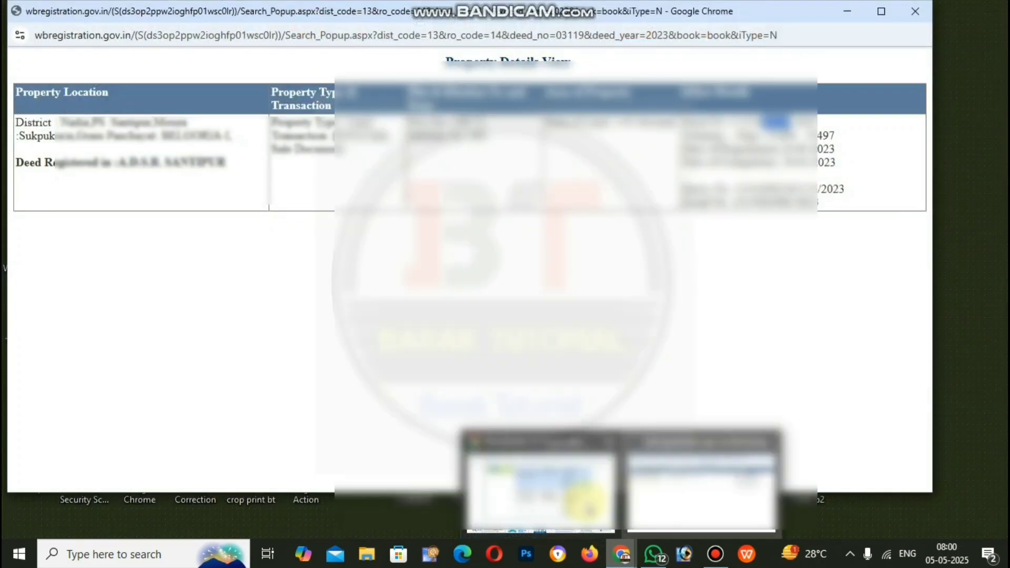
{"action": "left_click", "coordinate": [586, 504]}
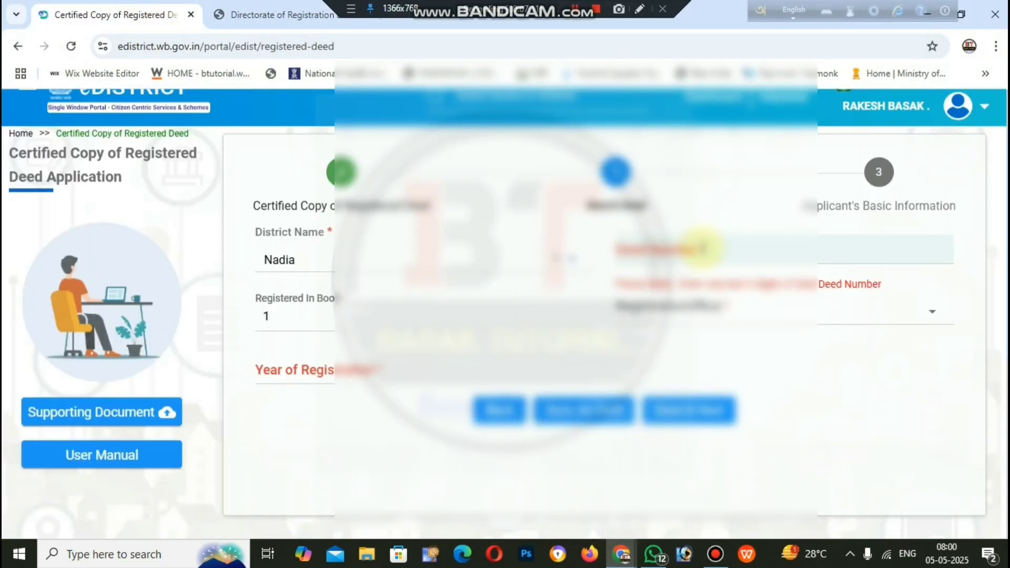
{"action": "right_click", "coordinate": [705, 254]}
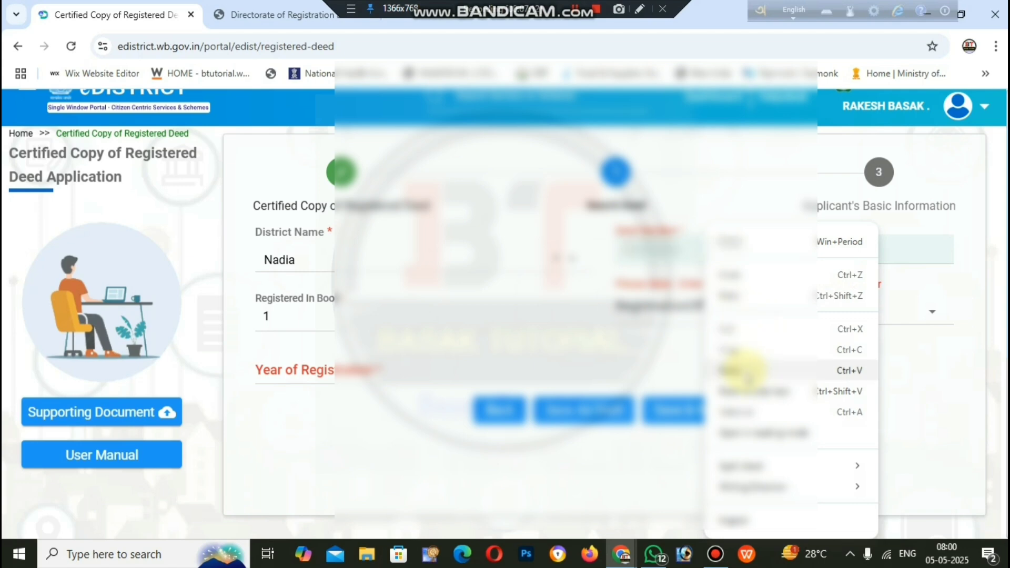
{"action": "left_click", "coordinate": [752, 369]}
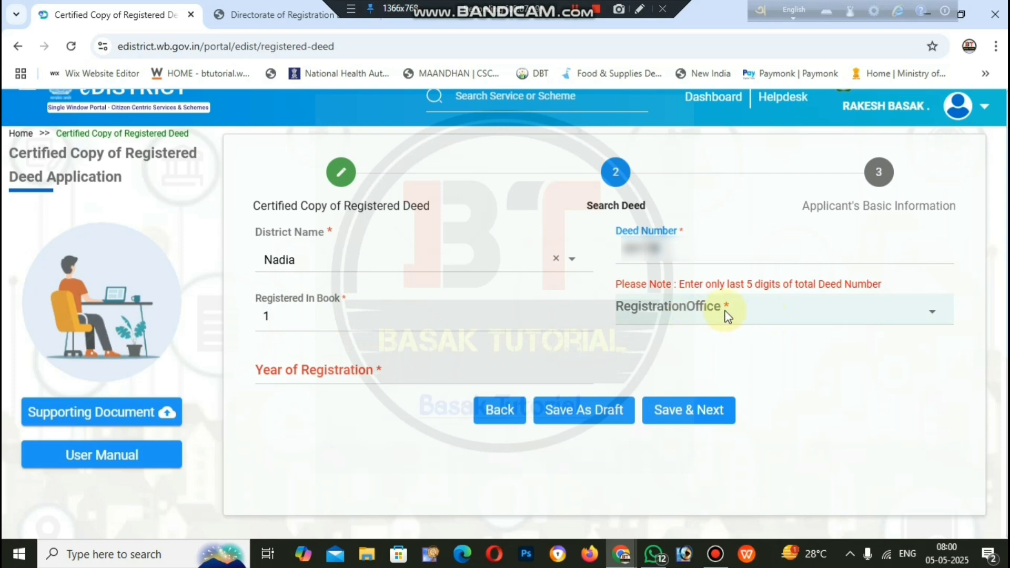
Set the registration office to NADIA (D.S.R.) and the year of registration to 2023, then save and continue.
{"action": "left_click", "coordinate": [763, 310]}
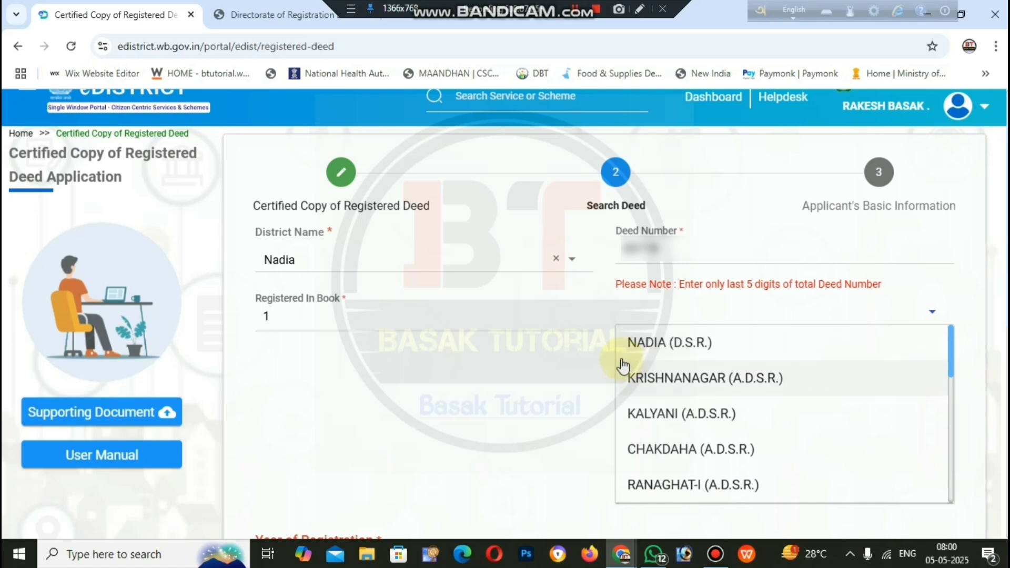
{"action": "left_click", "coordinate": [698, 344]}
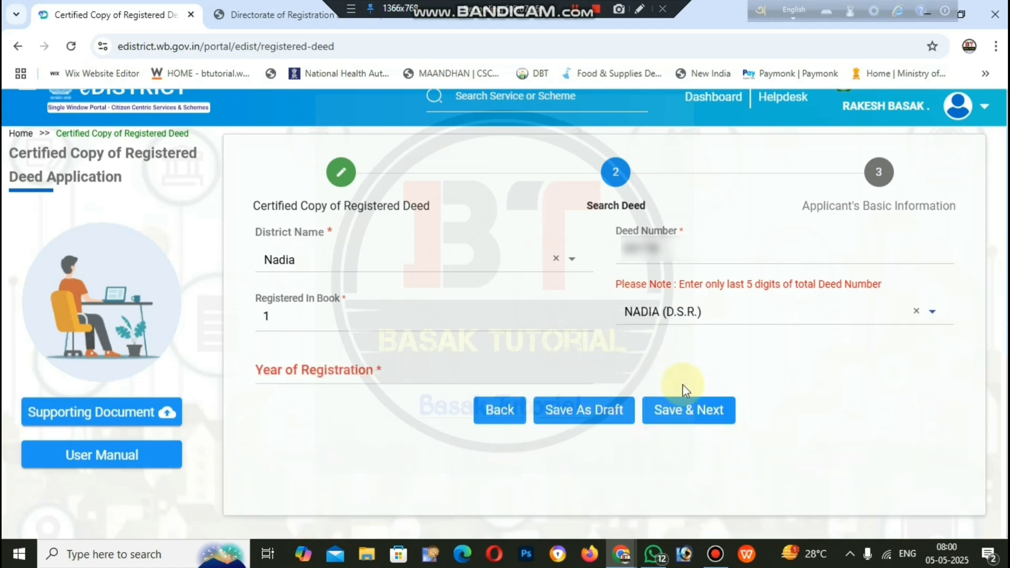
{"action": "left_click", "coordinate": [338, 370]}
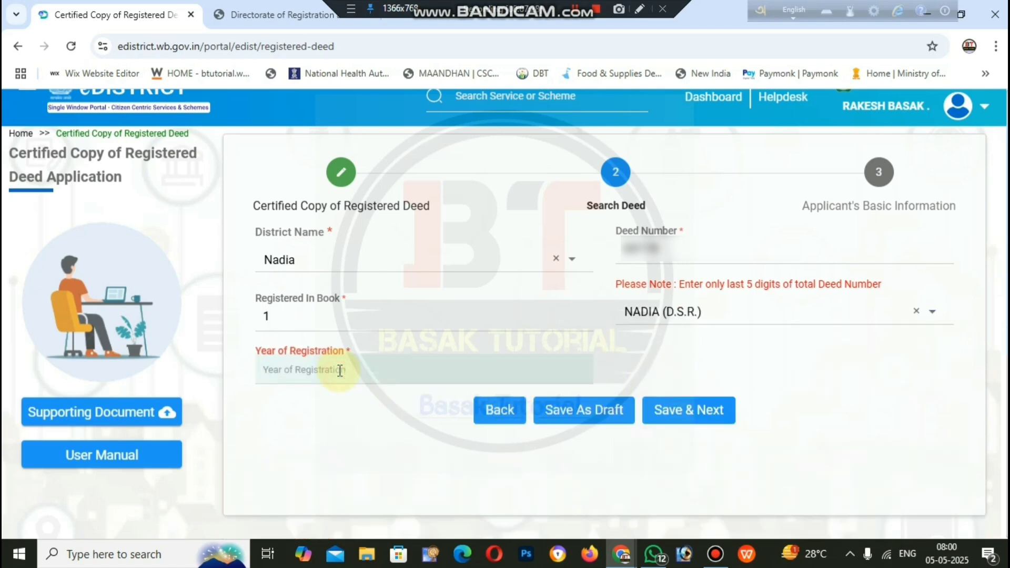
{"action": "type", "text": "2023"}
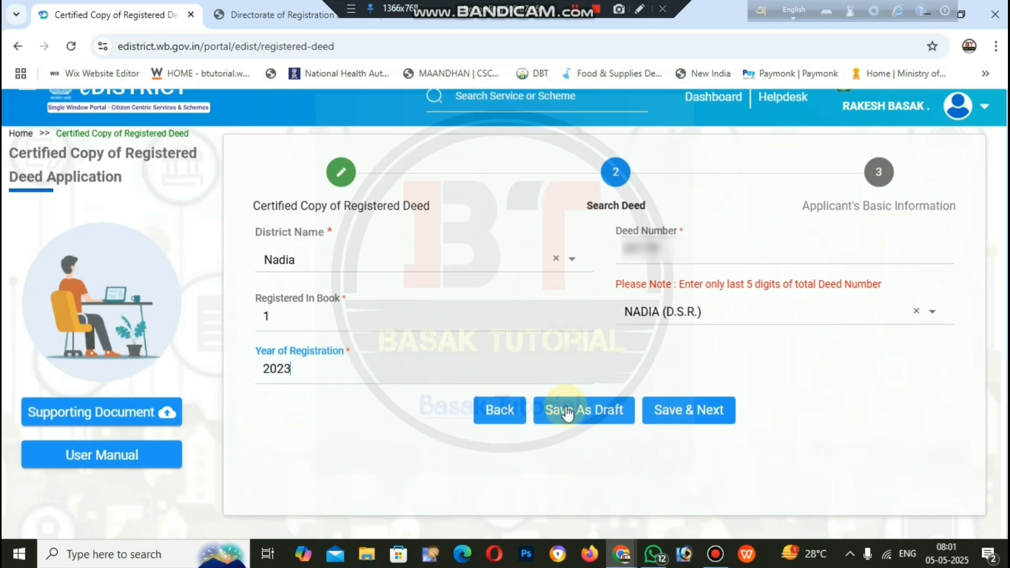
{"action": "left_click", "coordinate": [681, 418]}
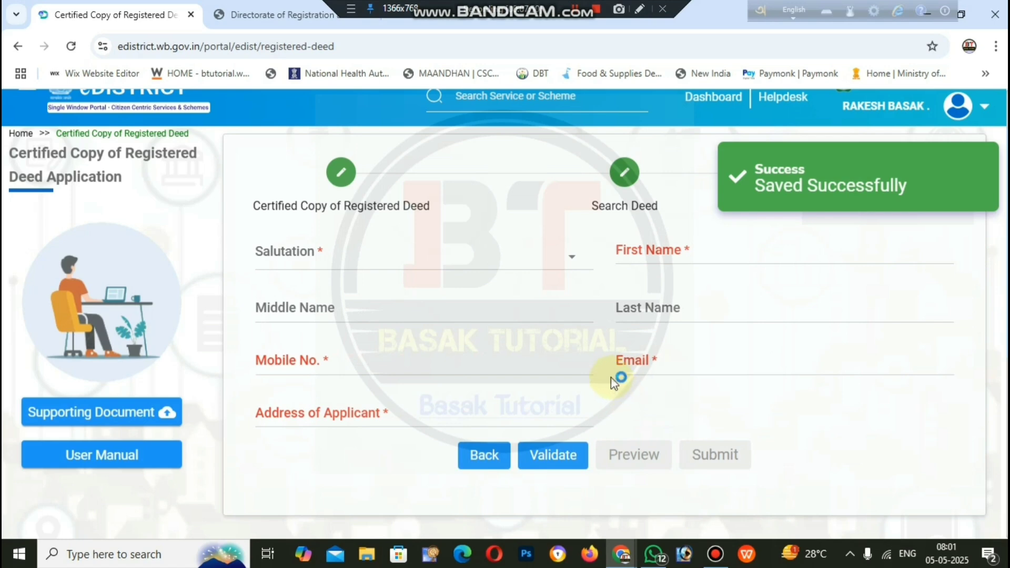
Fill in the applicant's details with salutation Mr., first and last name, mobile number, email and address, and validate them.
{"action": "left_click", "coordinate": [451, 252]}
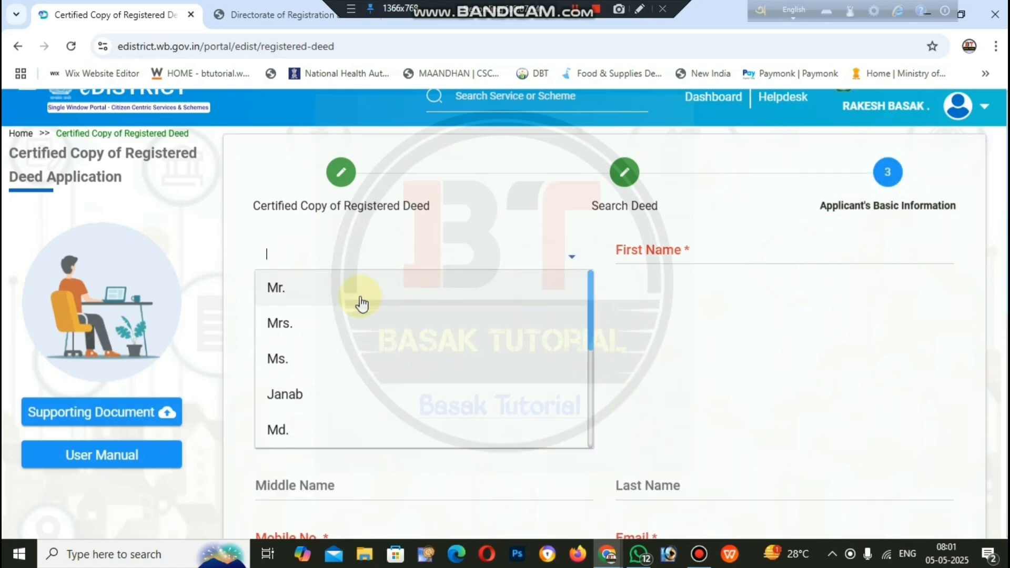
{"action": "left_click", "coordinate": [293, 298]}
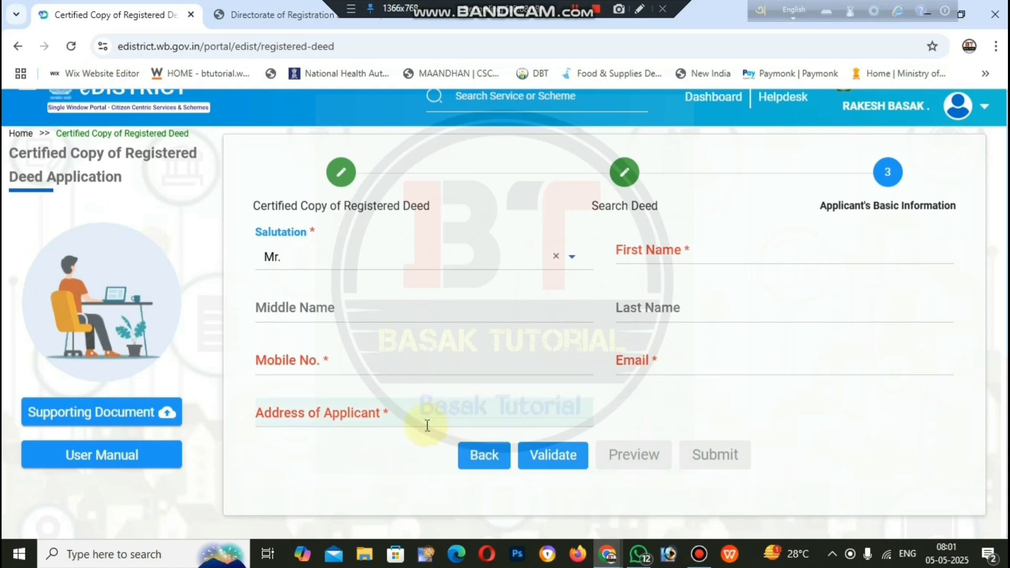
{"action": "left_click", "coordinate": [545, 459]}
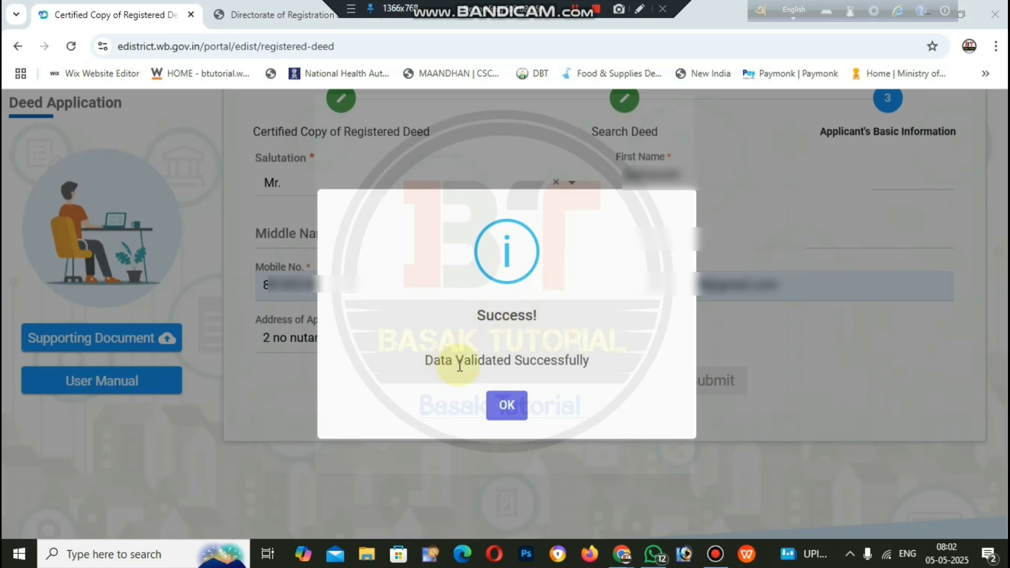
{"action": "left_click", "coordinate": [515, 407]}
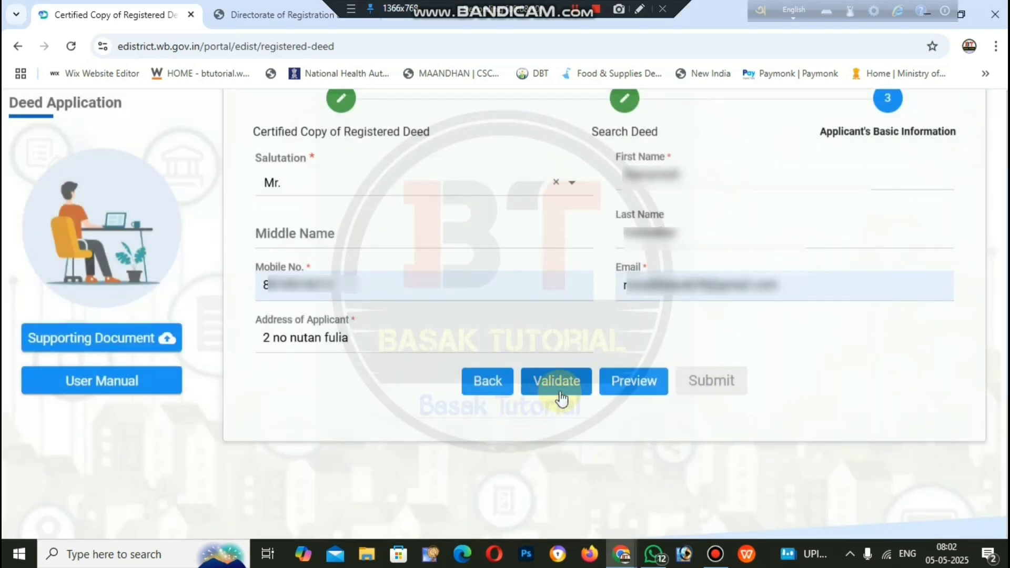
Preview the completed application, review it from start to end, and download it as a PDF to the Desktop.
{"action": "left_click", "coordinate": [625, 380]}
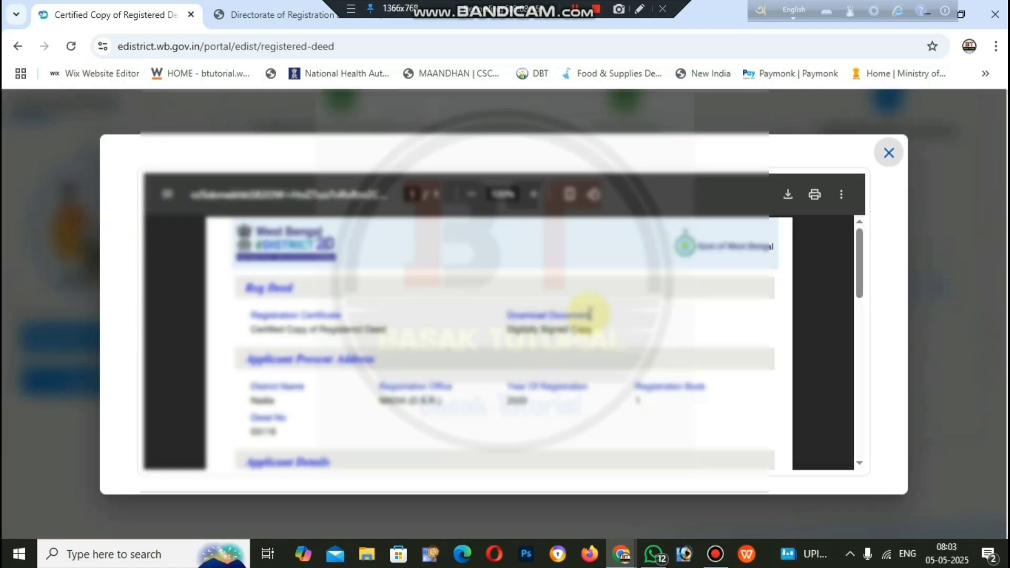
{"action": "scroll", "coordinate": [565, 347], "scroll_direction": "down", "scroll_amount": 5}
{"action": "scroll", "coordinate": [559, 347], "scroll_direction": "down", "scroll_amount": 5}
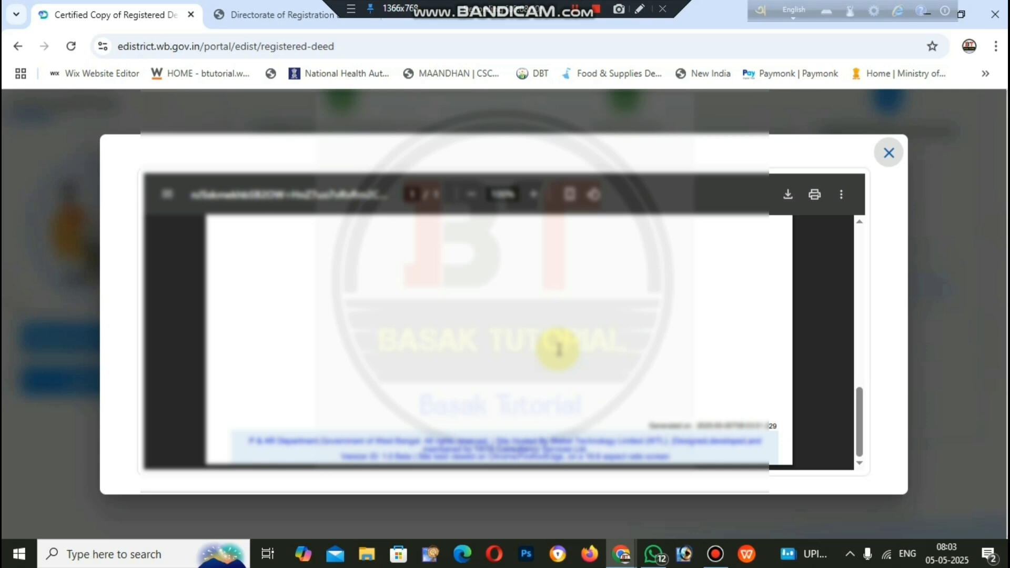
{"action": "scroll", "coordinate": [558, 349], "scroll_direction": "up", "scroll_amount": 10}
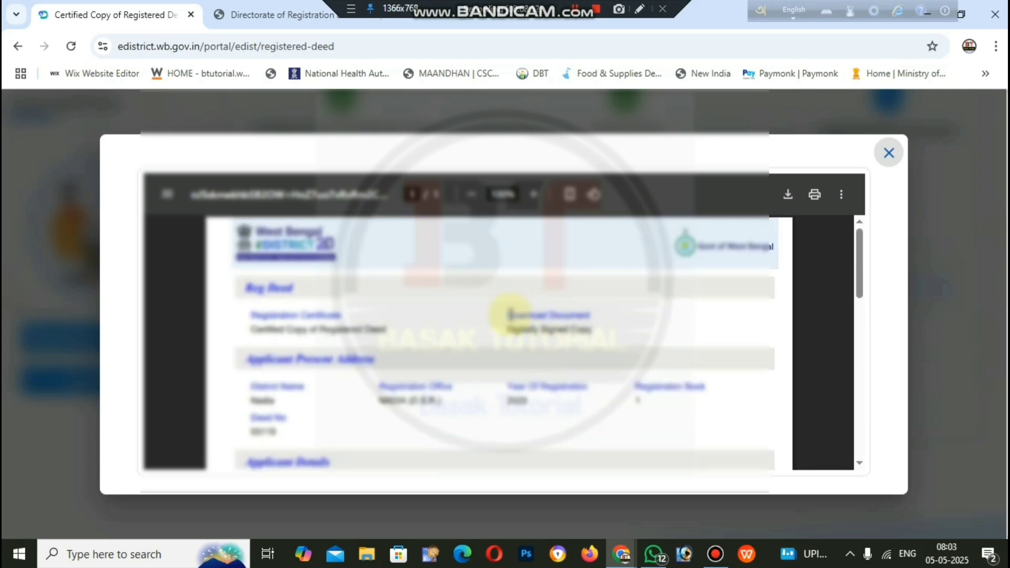
{"action": "left_click", "coordinate": [787, 199]}
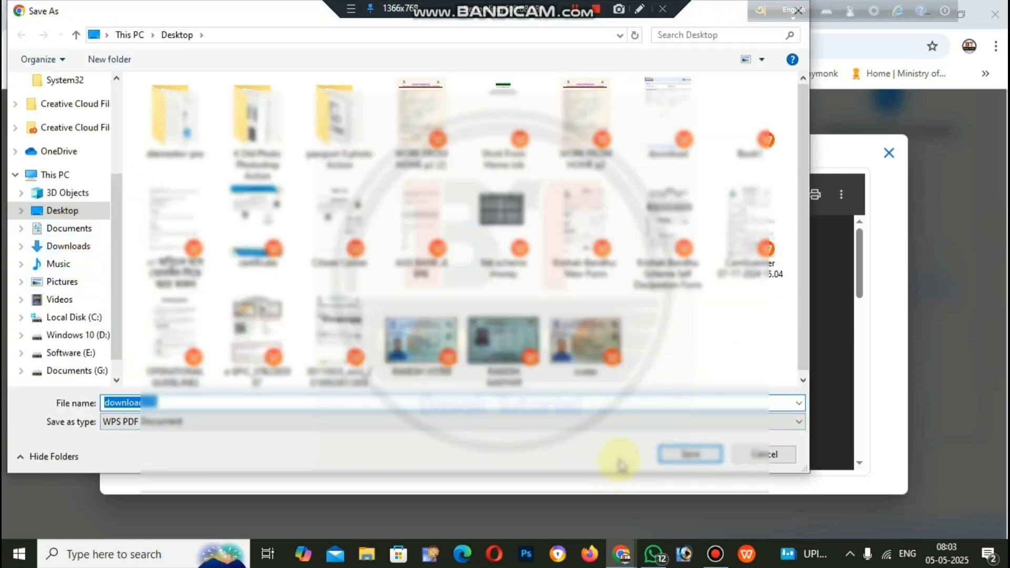
{"action": "left_click", "coordinate": [679, 454]}
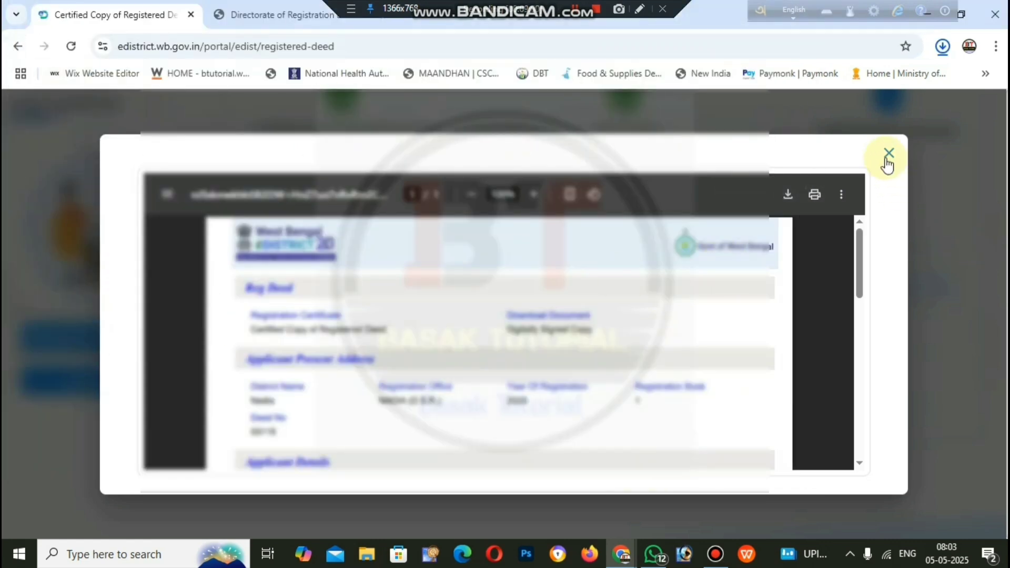
Finish reviewing the application preview, close it, and submit the certified copy application.
{"action": "scroll", "coordinate": [726, 379], "scroll_direction": "down", "scroll_amount": 10}
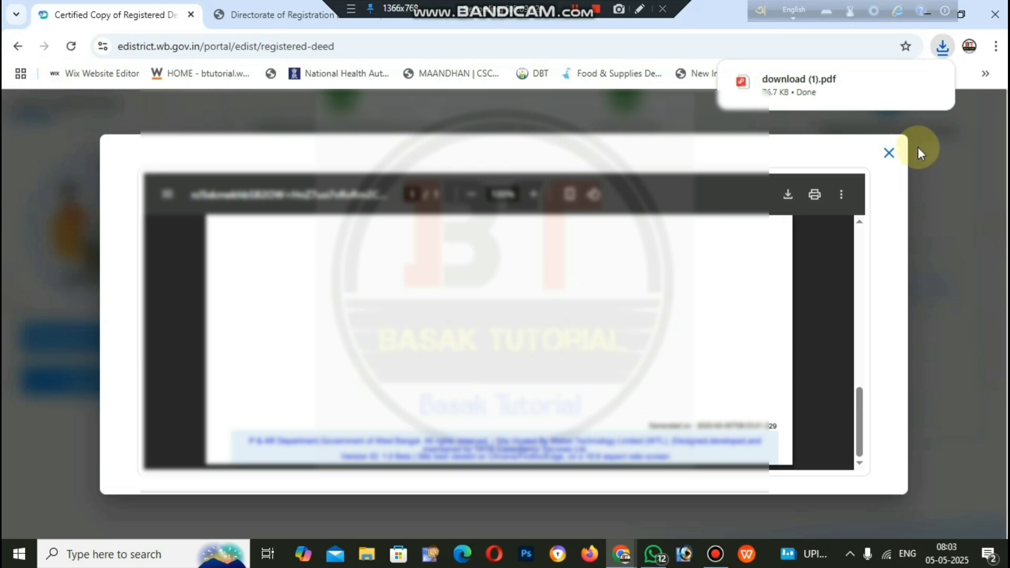
{"action": "left_click", "coordinate": [890, 151]}
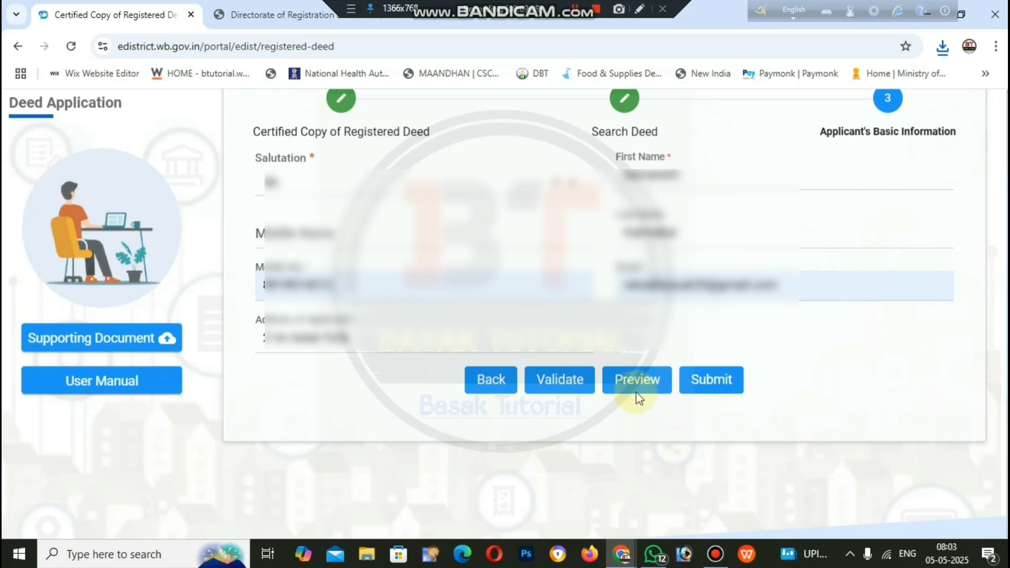
{"action": "left_click", "coordinate": [727, 384]}
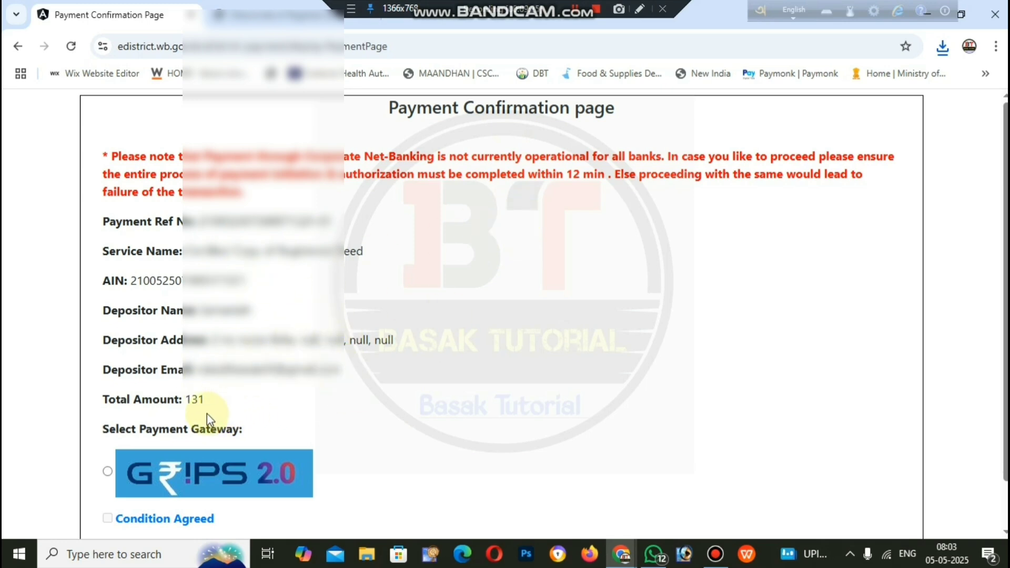
Select GRIPS 2.0 as the payment gateway, agree to the terms and conditions, and proceed to payment.
{"action": "left_click_drag", "start_coordinate": [211, 400], "coordinate": [182, 399]}
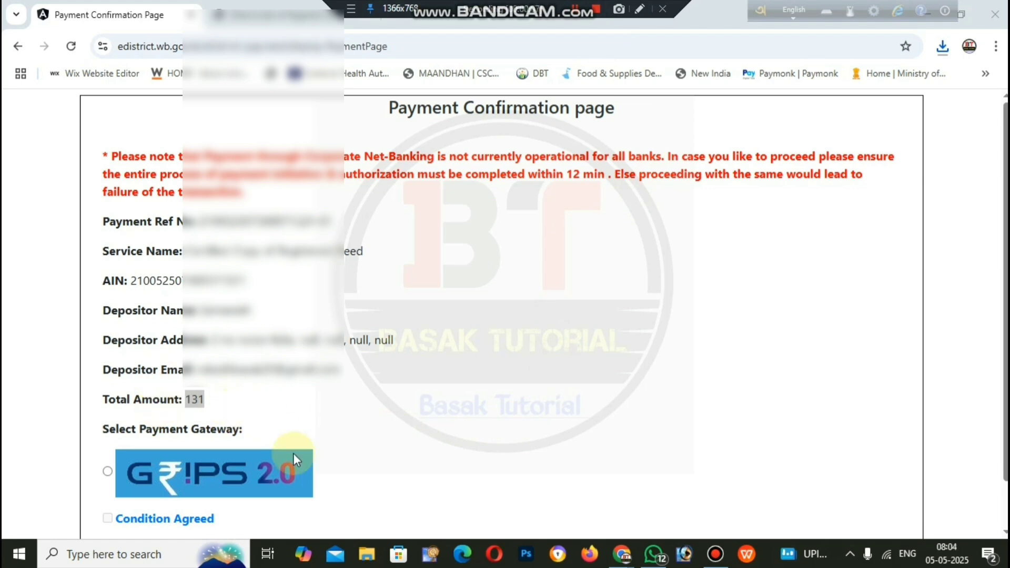
{"action": "scroll", "coordinate": [258, 400], "scroll_direction": "down", "scroll_amount": 1}
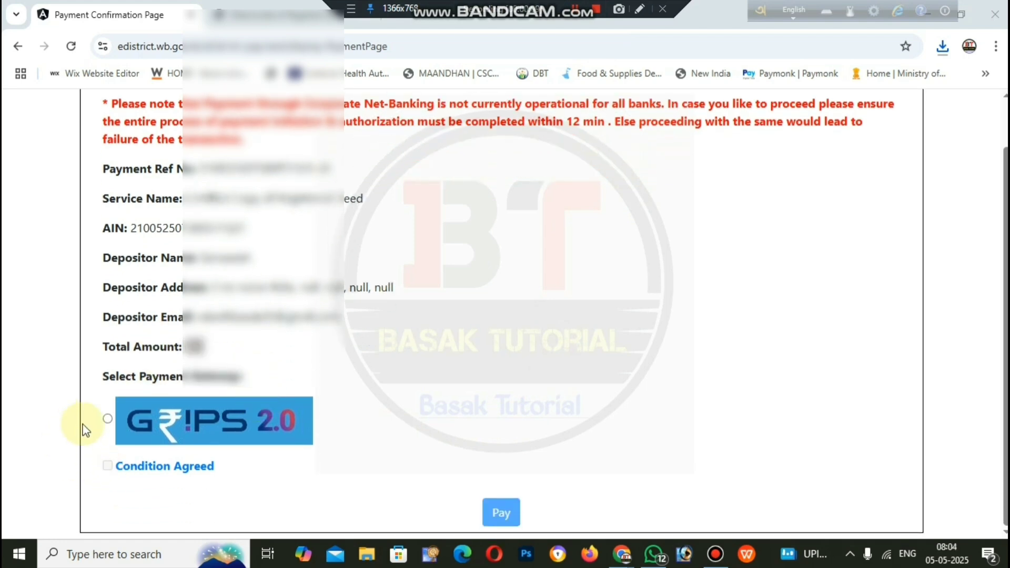
{"action": "left_click", "coordinate": [108, 420]}
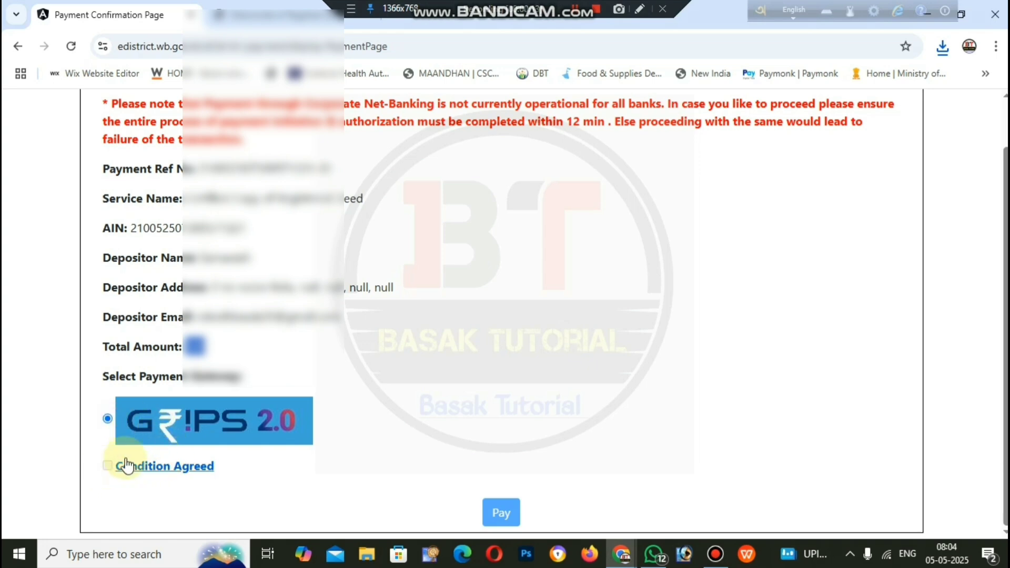
{"action": "left_click", "coordinate": [107, 466]}
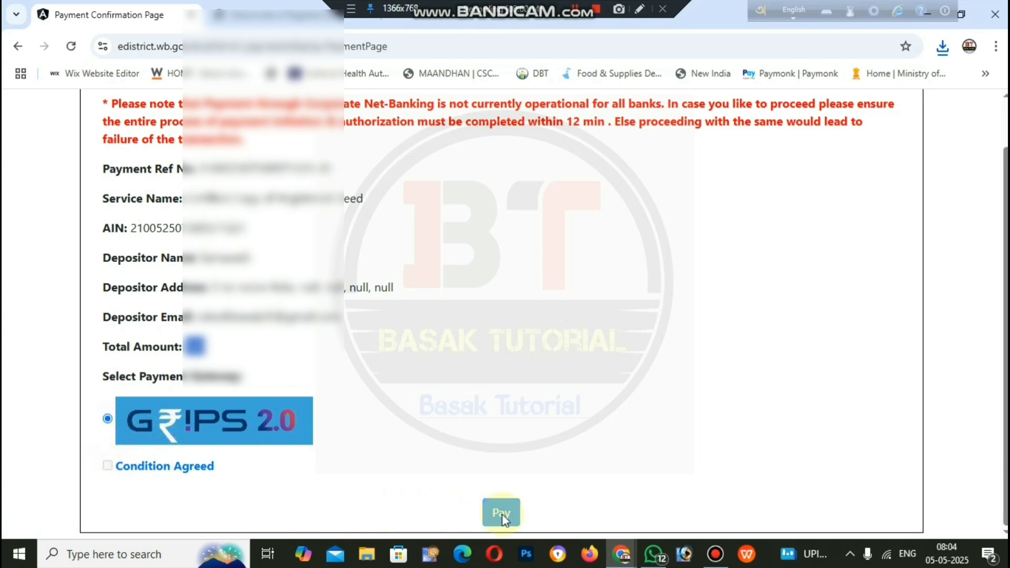
{"action": "left_click", "coordinate": [190, 468]}
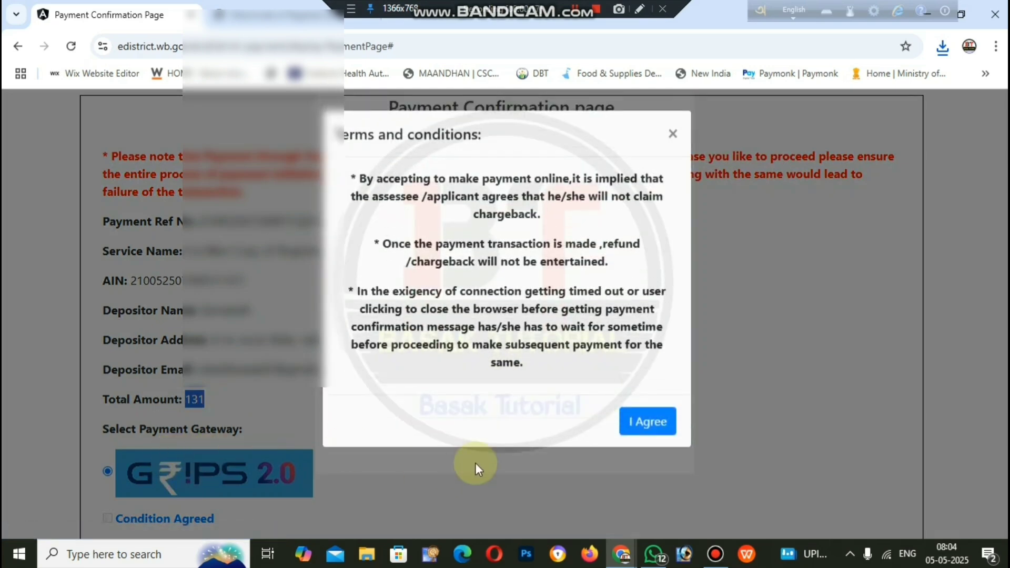
{"action": "left_click", "coordinate": [625, 423]}
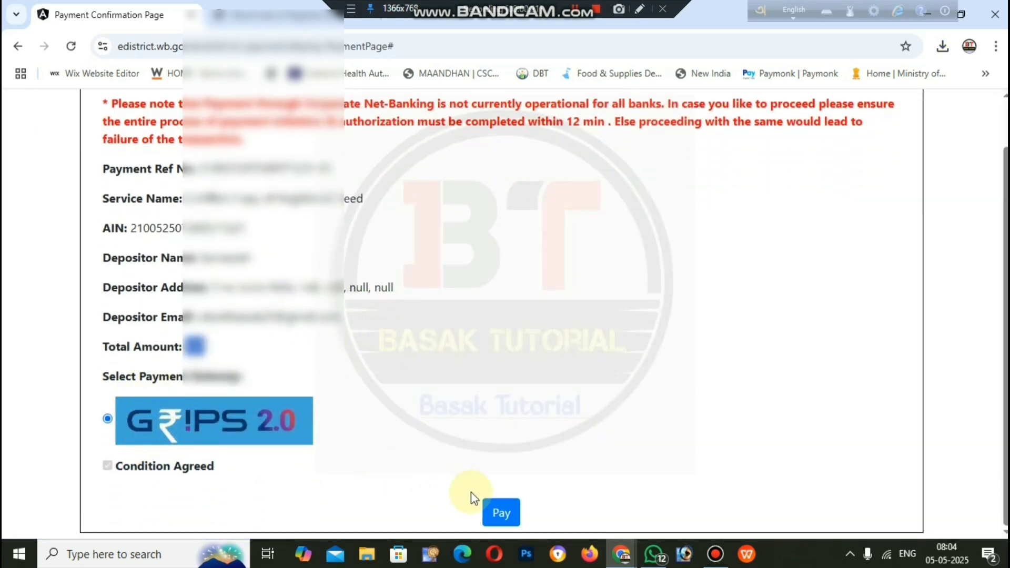
{"action": "left_click", "coordinate": [499, 508]}
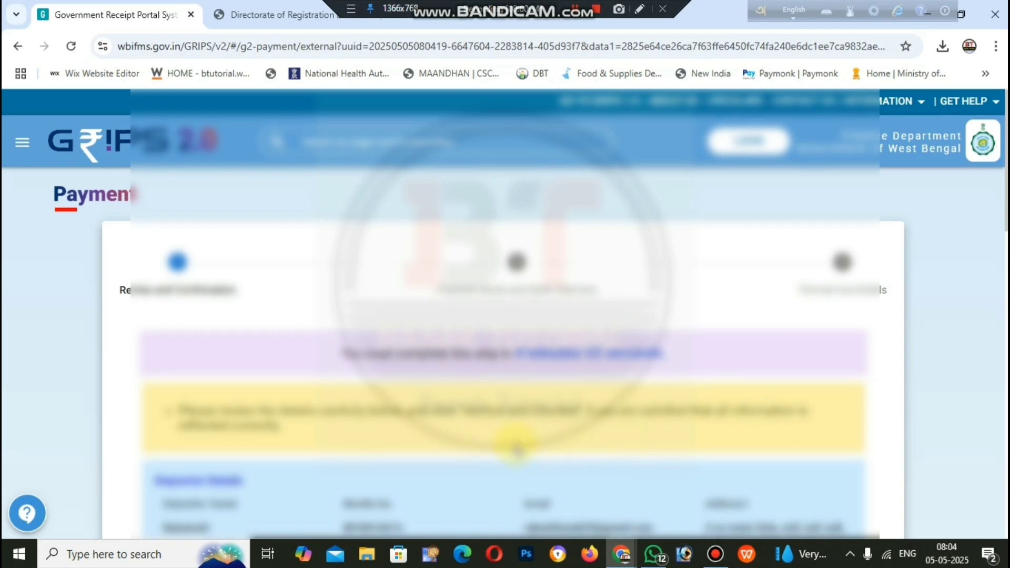
Review the depositor and fee details, mark them as verified and checked, and continue to payment mode selection.
{"action": "scroll", "coordinate": [351, 434], "scroll_direction": "down", "scroll_amount": 3}
{"action": "scroll", "coordinate": [597, 379], "scroll_direction": "down", "scroll_amount": 7}
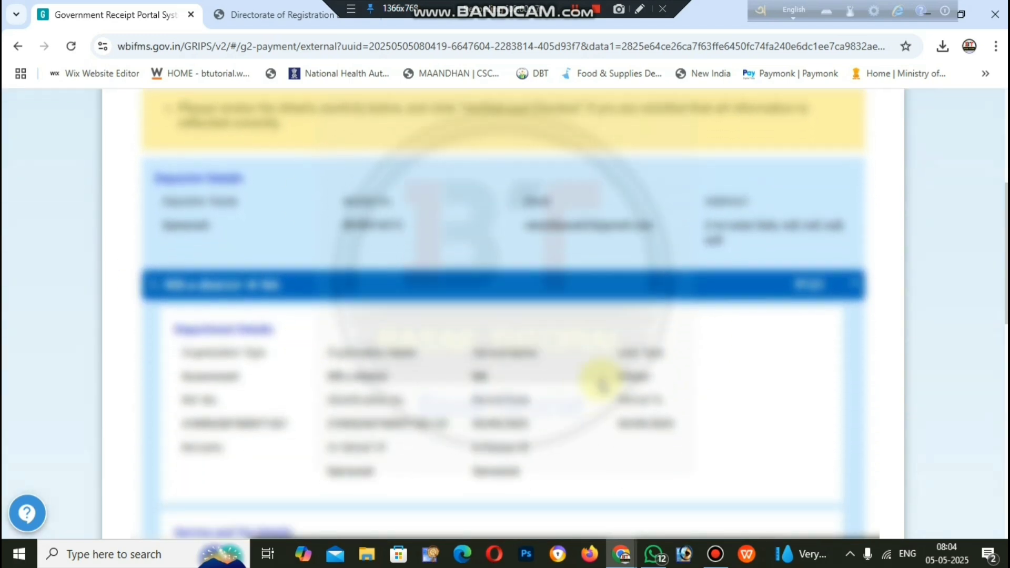
{"action": "scroll", "coordinate": [605, 376], "scroll_direction": "down", "scroll_amount": 3}
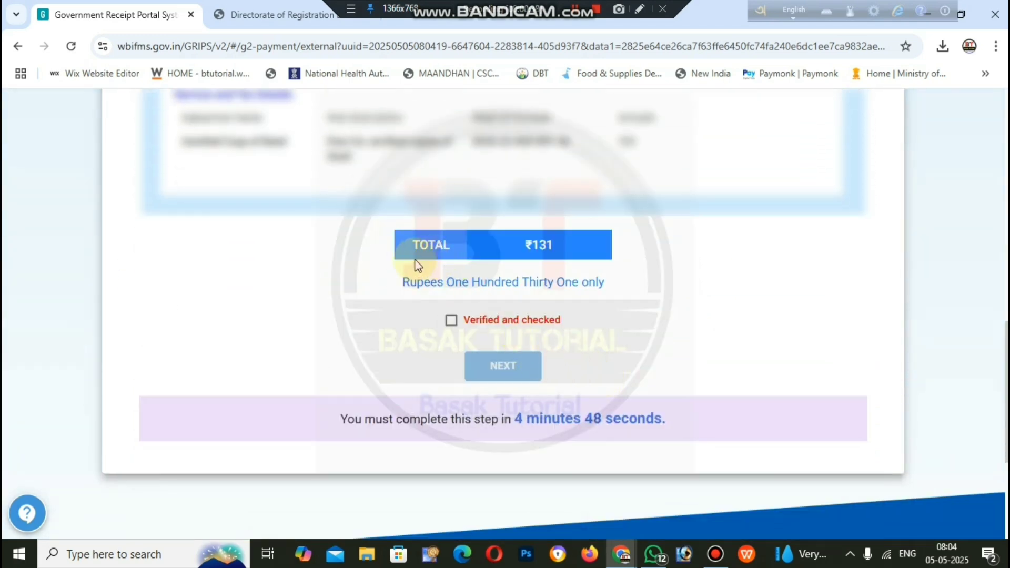
{"action": "left_click", "coordinate": [450, 321]}
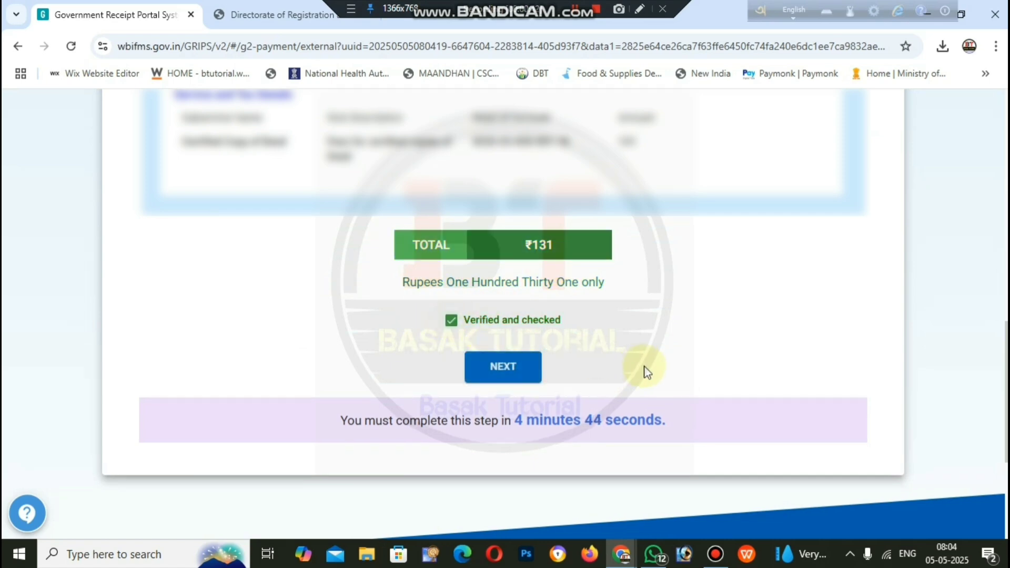
{"action": "left_click", "coordinate": [508, 362]}
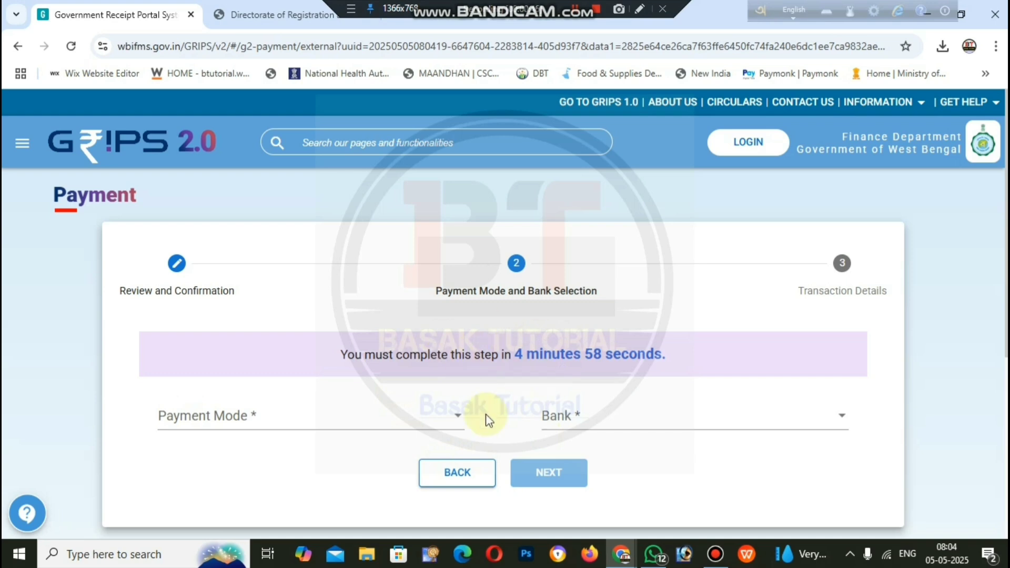
Set the payment mode to SBI Epay through Payment Gateway/Bank and continue to the transaction details.
{"action": "left_click", "coordinate": [419, 418]}
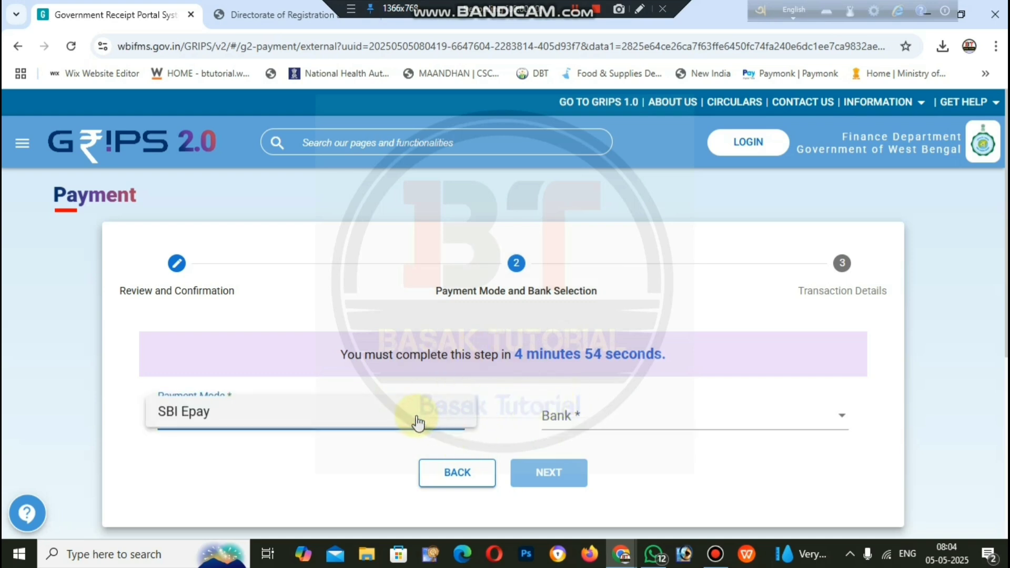
{"action": "left_click", "coordinate": [292, 418]}
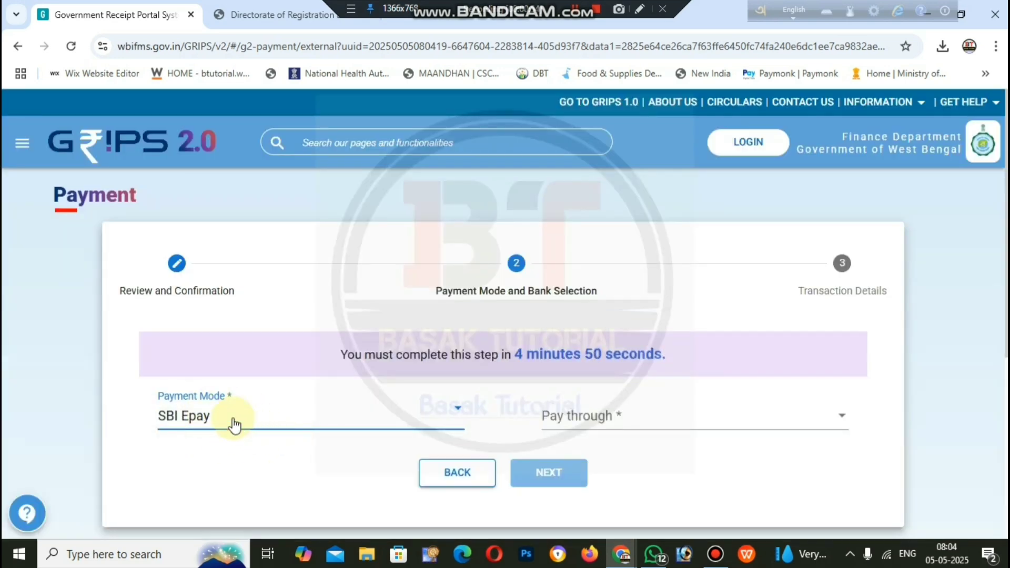
{"action": "left_click", "coordinate": [625, 422]}
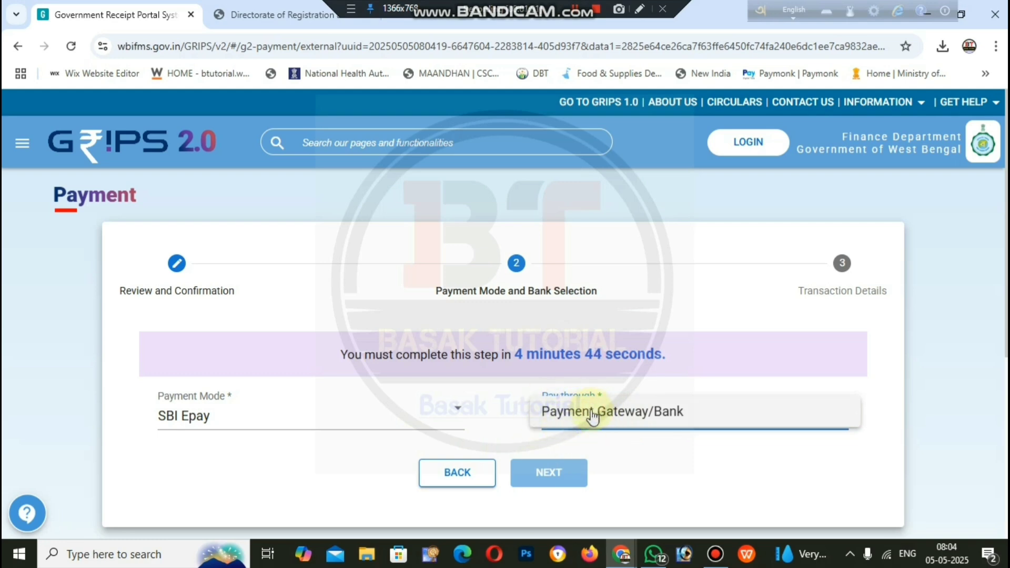
{"action": "left_click", "coordinate": [593, 417]}
{"action": "left_click", "coordinate": [569, 471]}
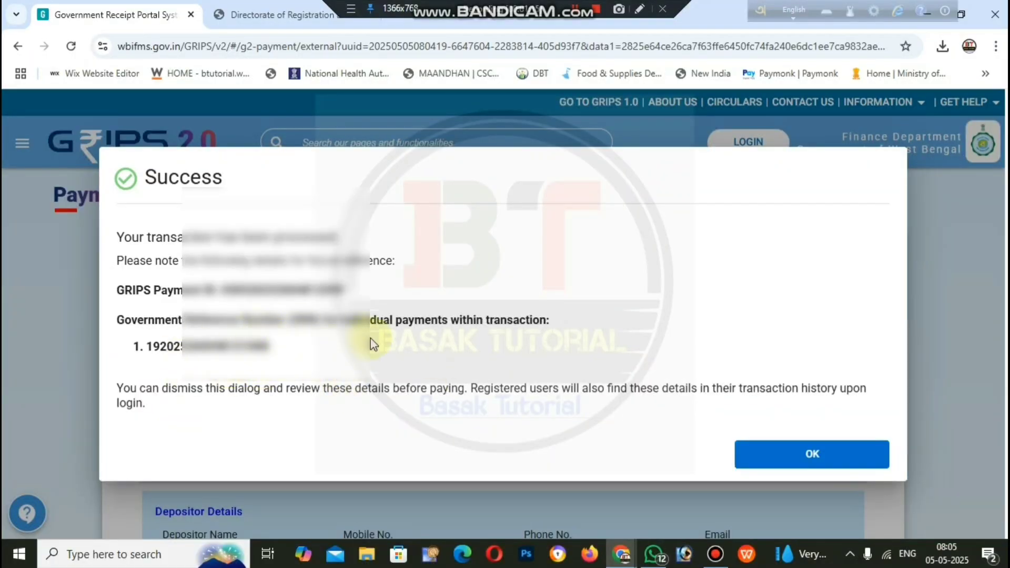
Dismiss the transaction reference dialog, review the transaction details, and proceed to pay on the SBI ePay site.
{"action": "left_click", "coordinate": [812, 456]}
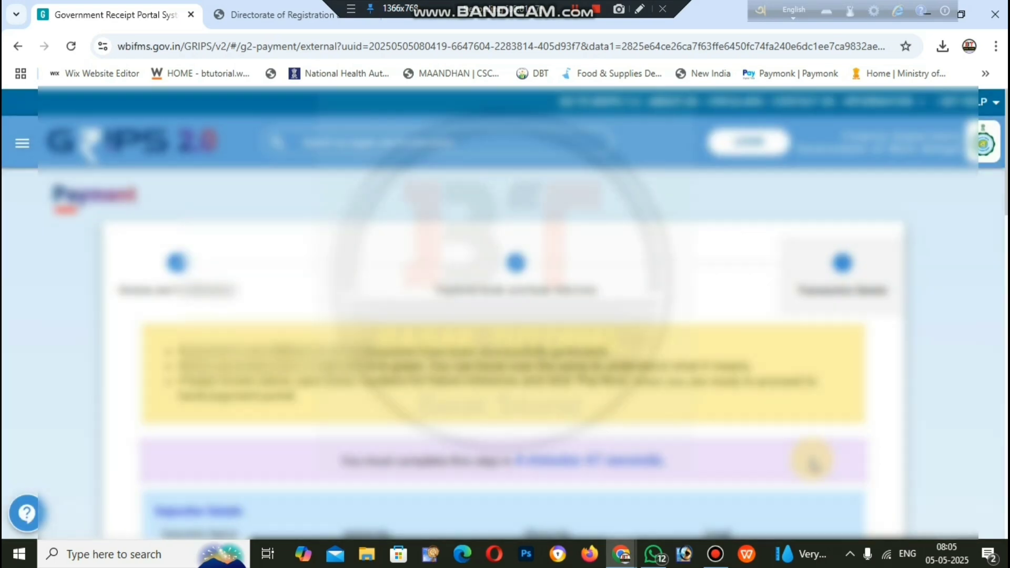
{"action": "scroll", "coordinate": [628, 418], "scroll_direction": "down", "scroll_amount": 3}
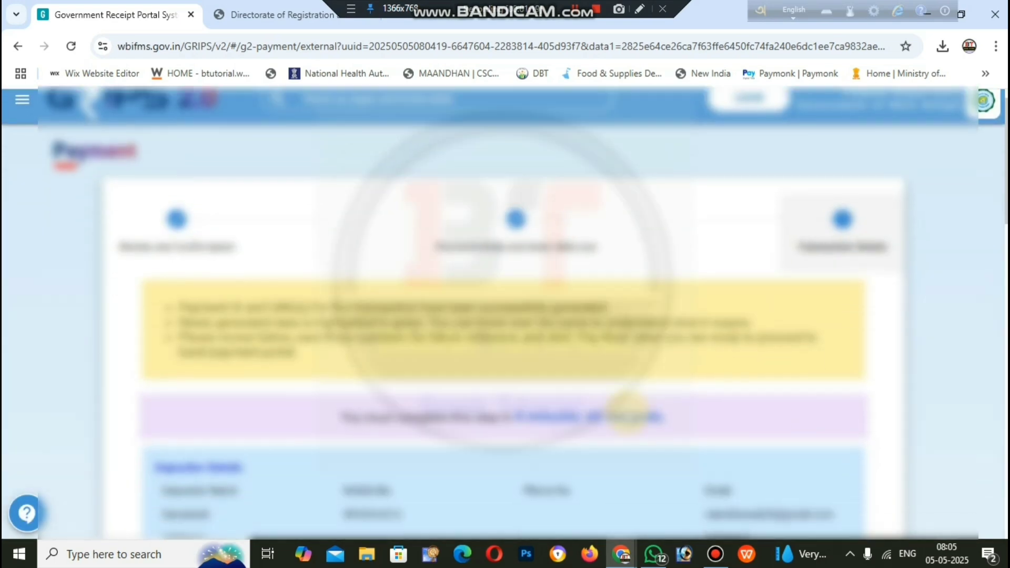
{"action": "scroll", "coordinate": [626, 413], "scroll_direction": "down", "scroll_amount": 17}
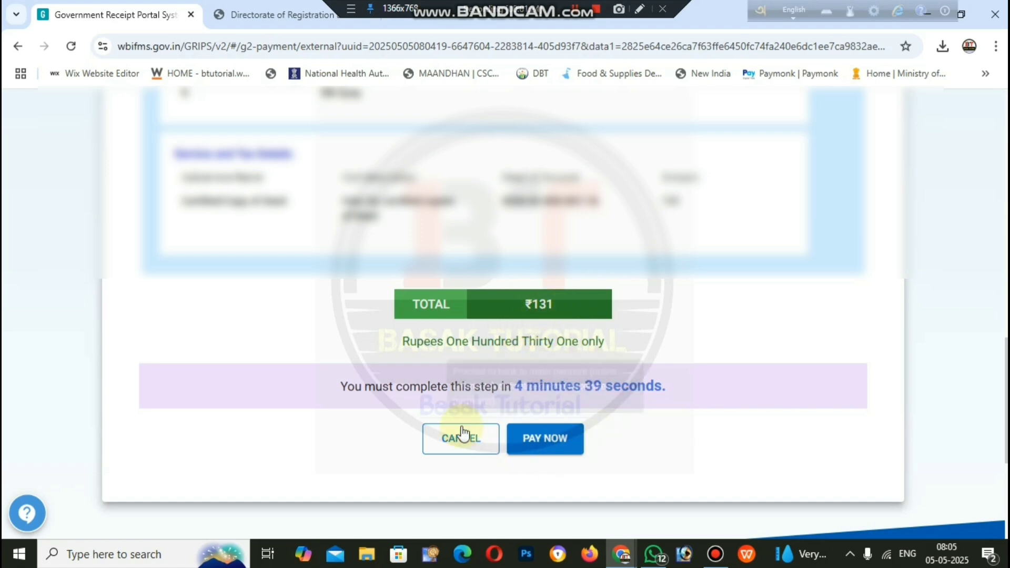
{"action": "left_click", "coordinate": [554, 435]}
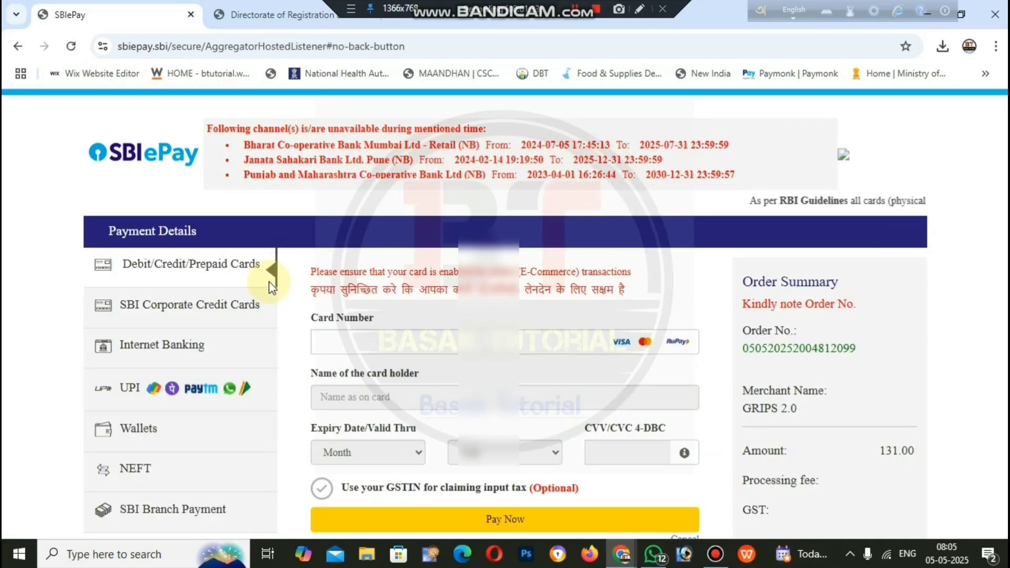
Choose UPI with the UPI QR option as the payment method and bring up the QR code for payment.
{"action": "scroll", "coordinate": [274, 287], "scroll_direction": "down", "scroll_amount": 1}
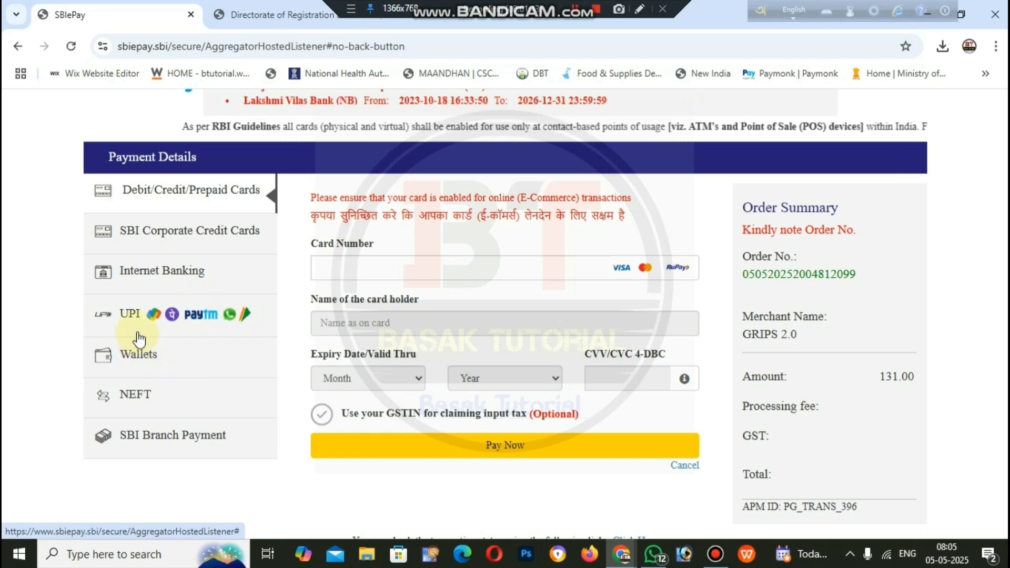
{"action": "left_click", "coordinate": [169, 307]}
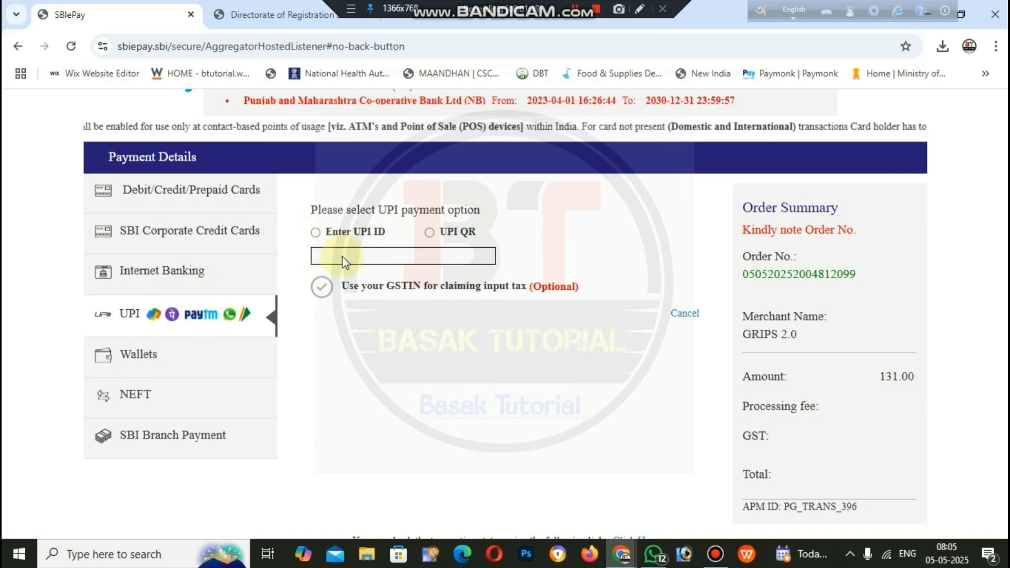
{"action": "left_click", "coordinate": [430, 233]}
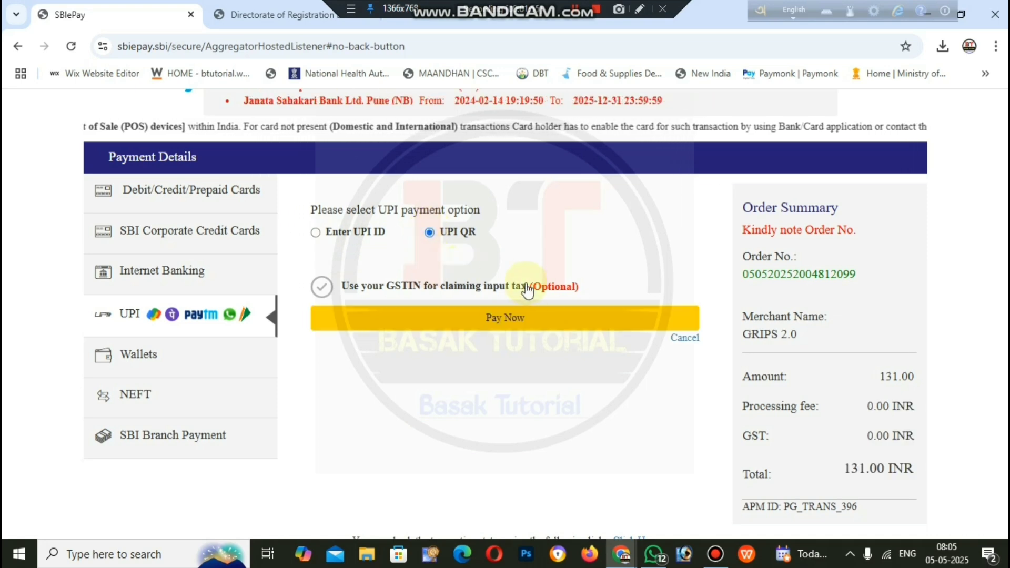
{"action": "left_click", "coordinate": [498, 317]}
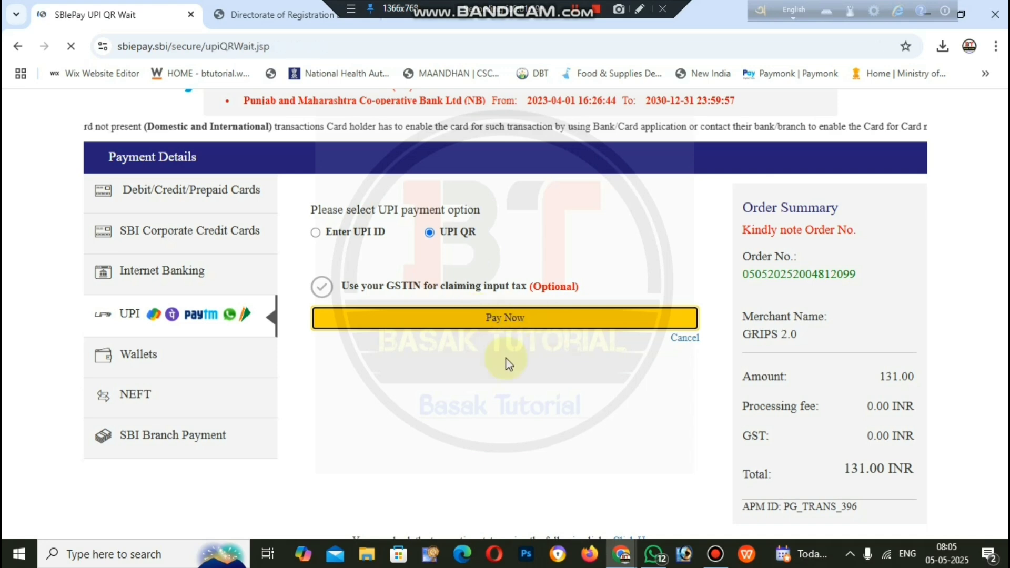
{"action": "scroll", "coordinate": [552, 315], "scroll_direction": "down", "scroll_amount": 1}
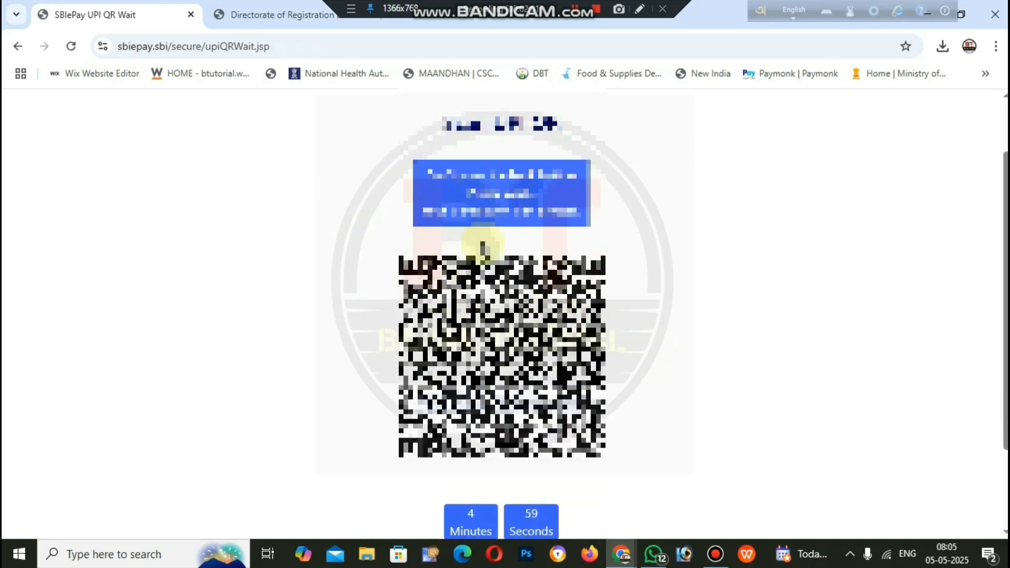
{"action": "scroll", "coordinate": [526, 315], "scroll_direction": "down", "scroll_amount": 1}
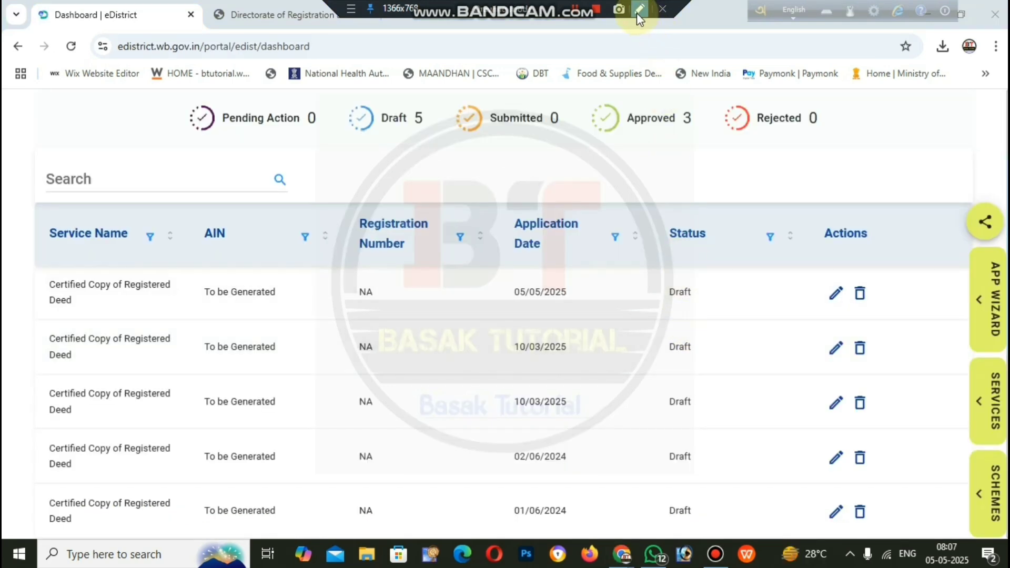
Mark the draft application dated 05/05/2025 with a red rectangle and draw a small one beside its delete action.
{"action": "left_click", "coordinate": [639, 9]}
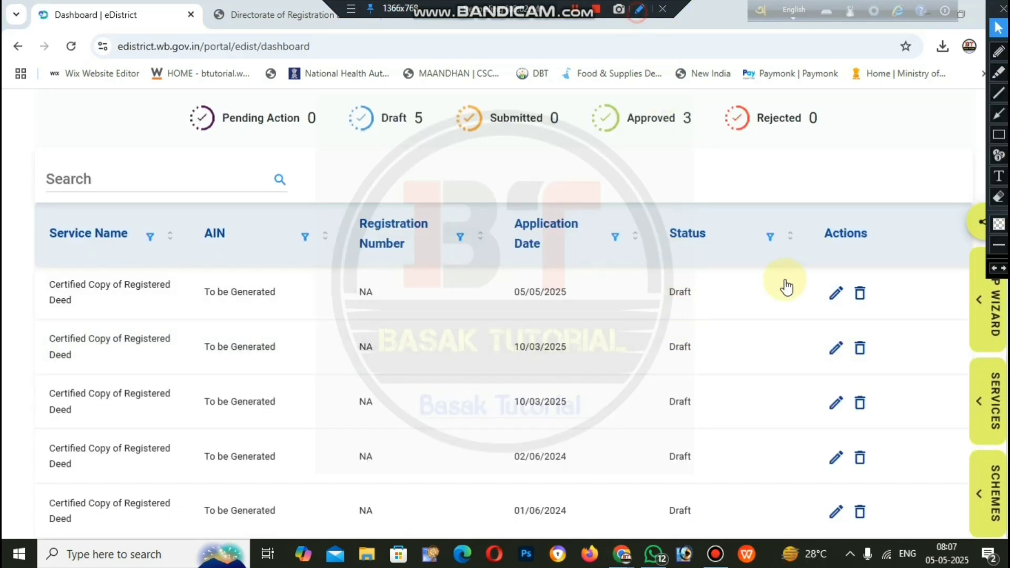
{"action": "left_click", "coordinate": [998, 134]}
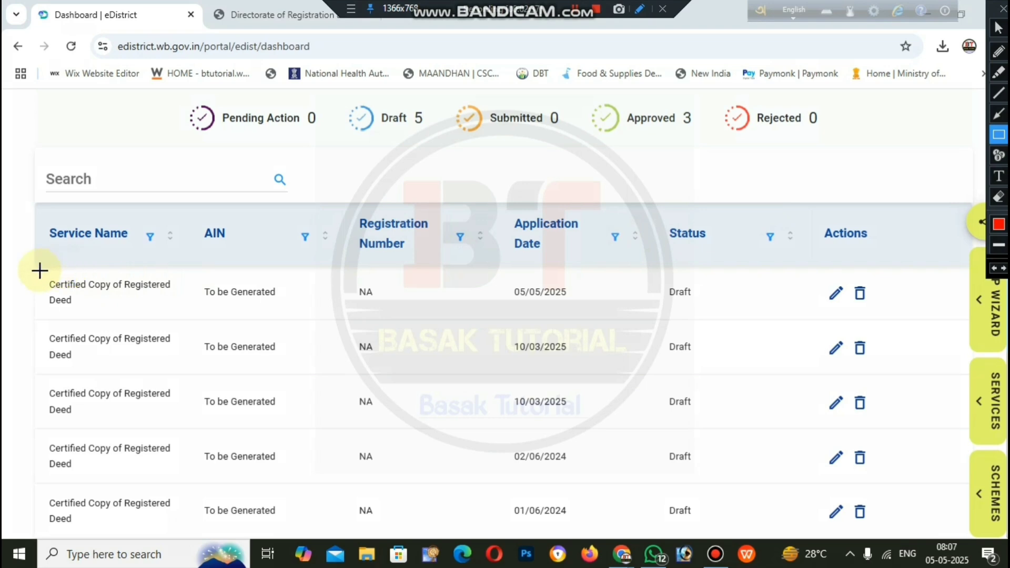
{"action": "mouse_move", "coordinate": [39, 270]}
{"action": "left_mouse_down"}
{"action": "mouse_move", "coordinate": [86, 318]}
{"action": "mouse_move", "coordinate": [131, 327]}
{"action": "mouse_move", "coordinate": [957, 324]}
{"action": "left_mouse_up"}
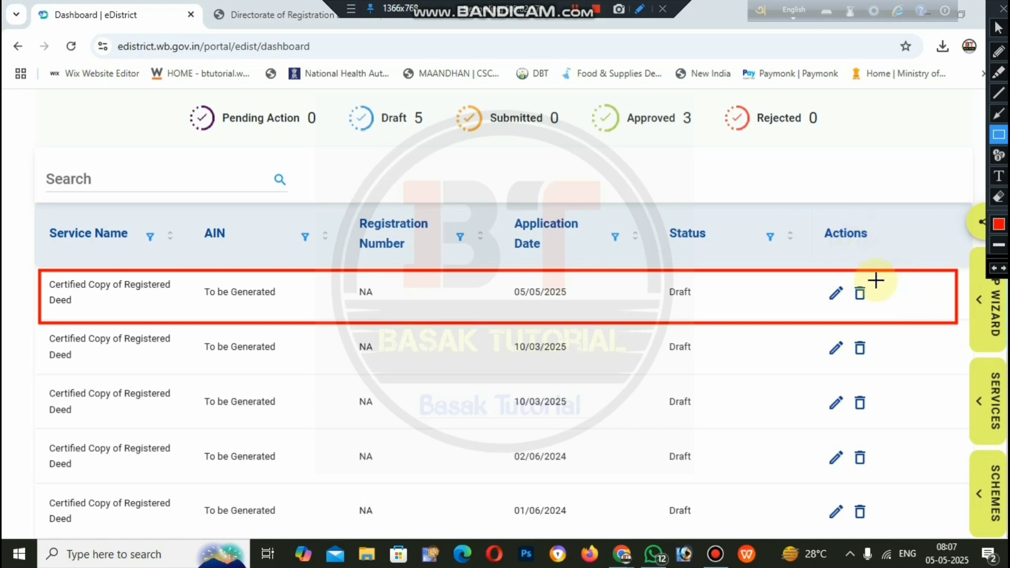
{"action": "left_click_drag", "start_coordinate": [875, 280], "coordinate": [905, 309]}
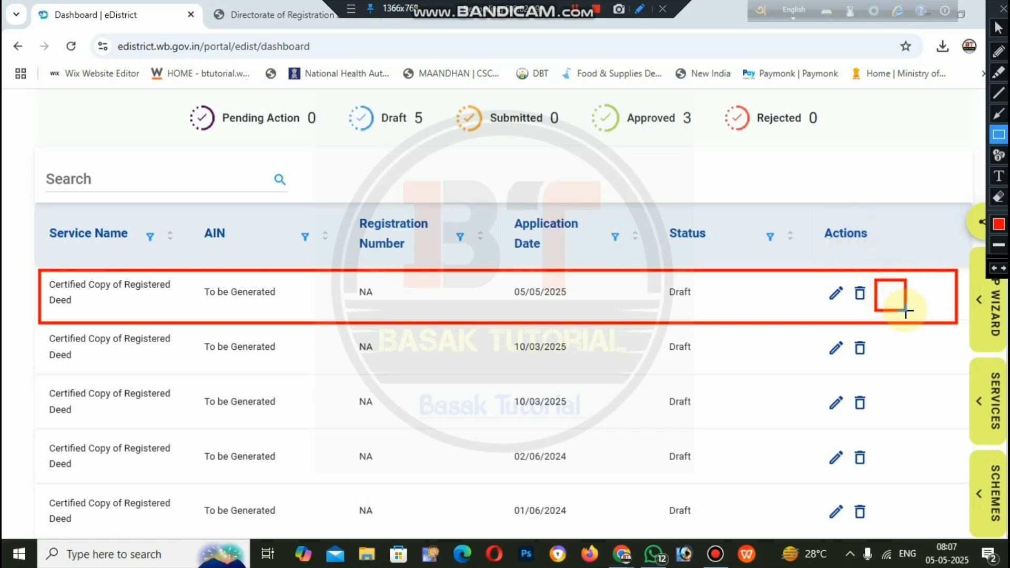